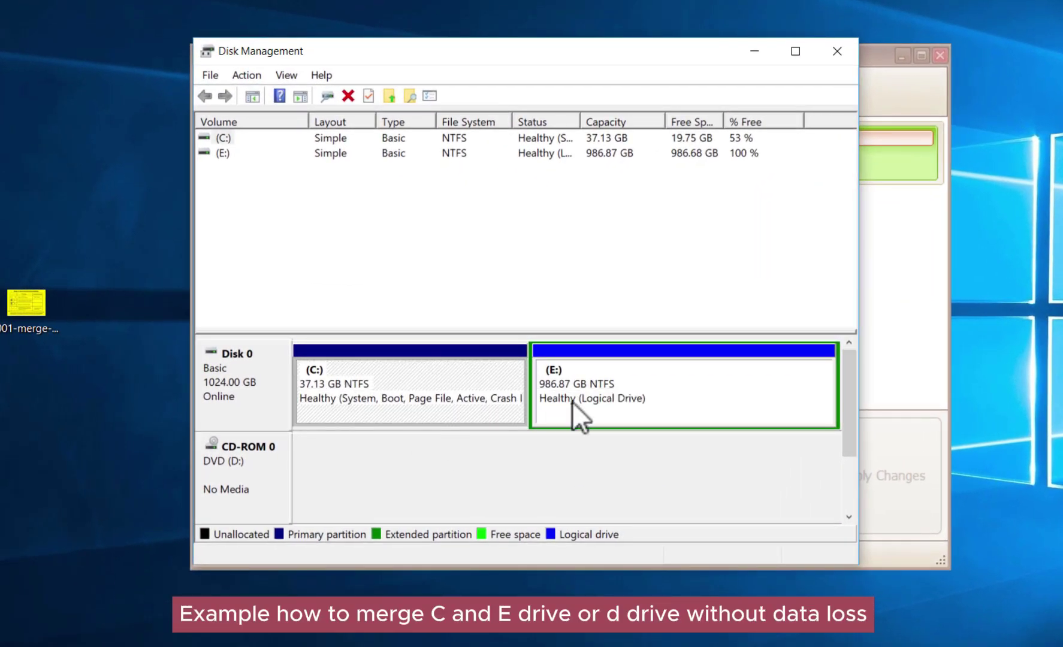
Step: Select the 986.87 GB E: drive in Disk Management, then switch to Partition Resizer's Disk 0 view
left_click(634, 371)
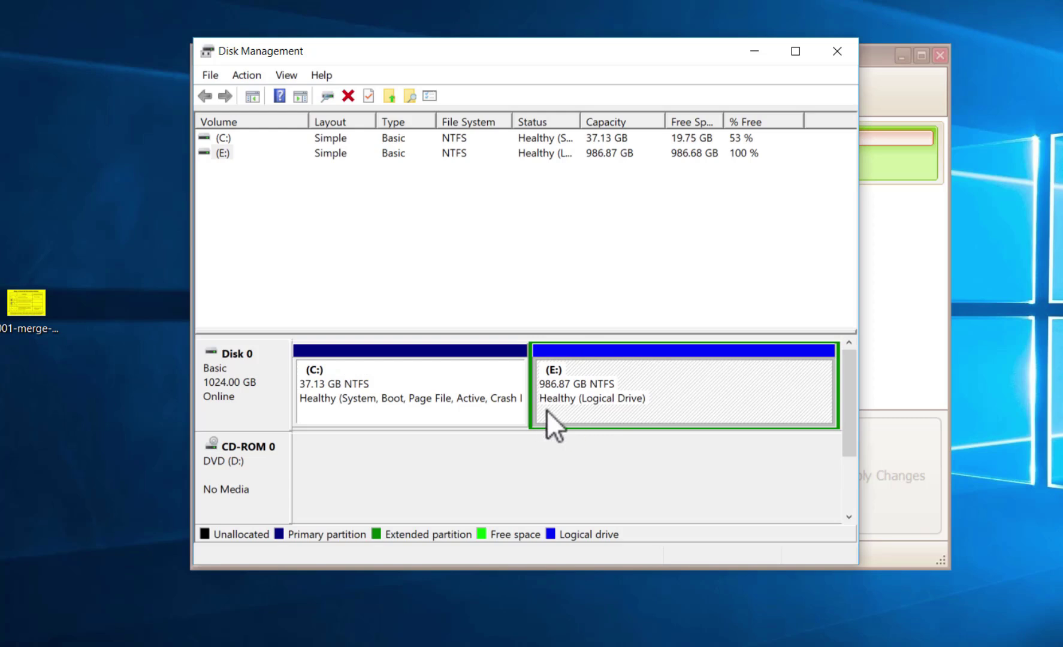
left_click(914, 332)
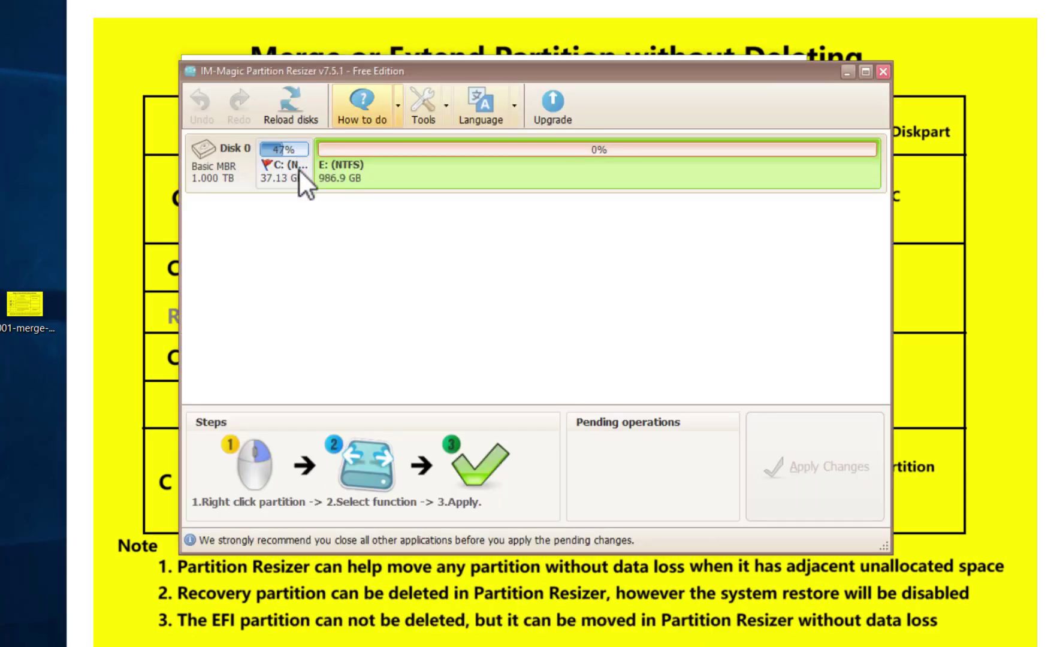
Step: Queue a Merge Partition of E: into C: with both partitions ticked
right_click(329, 165)
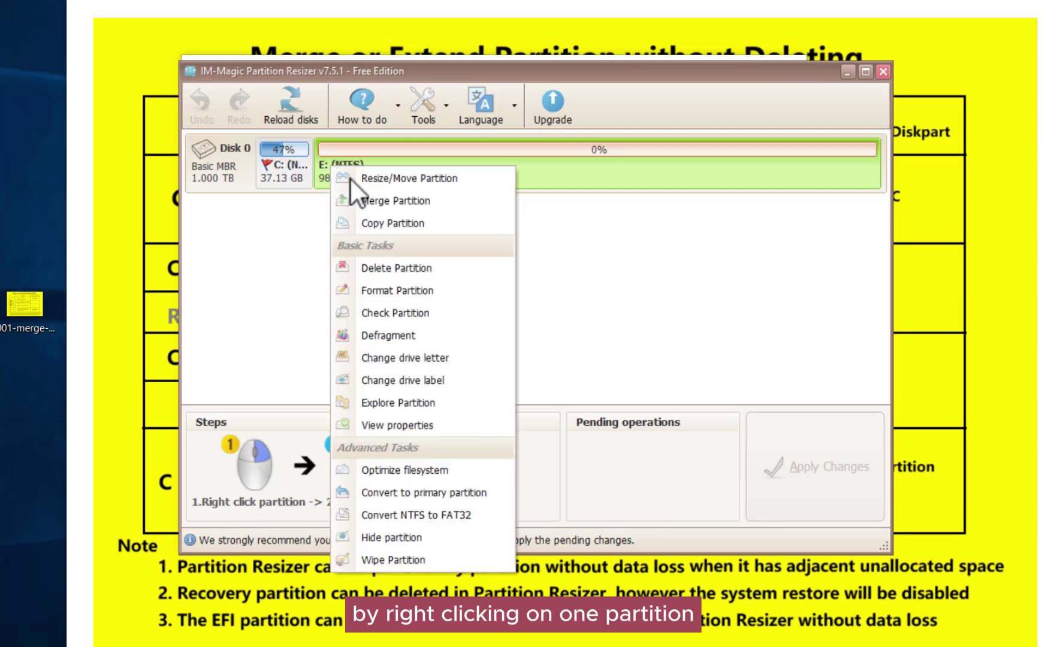
left_click(366, 202)
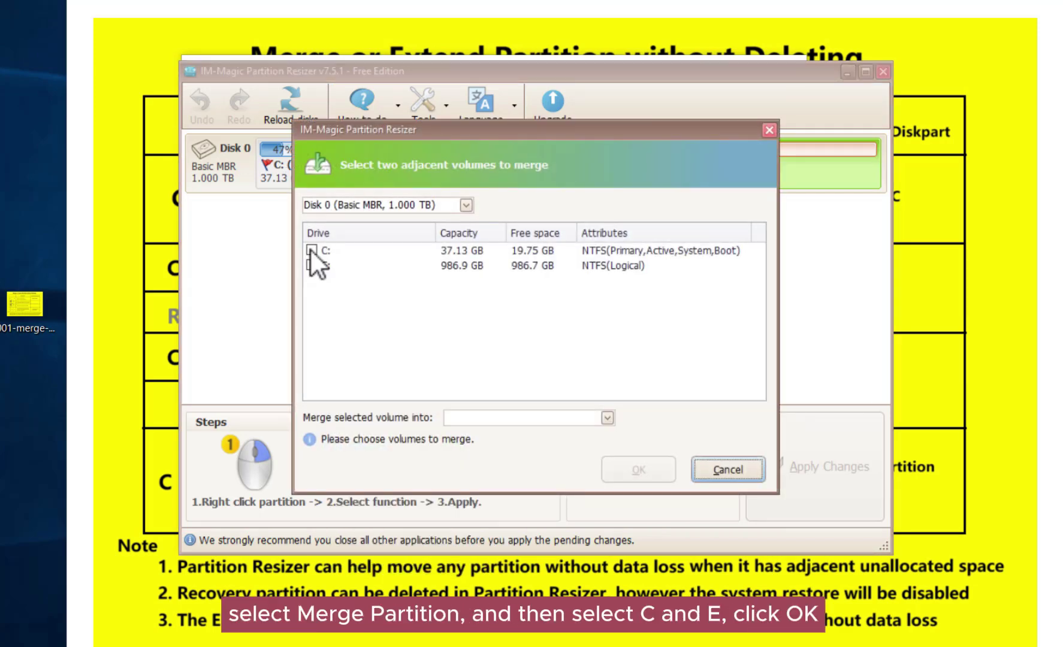
left_click(312, 250)
left_click(311, 266)
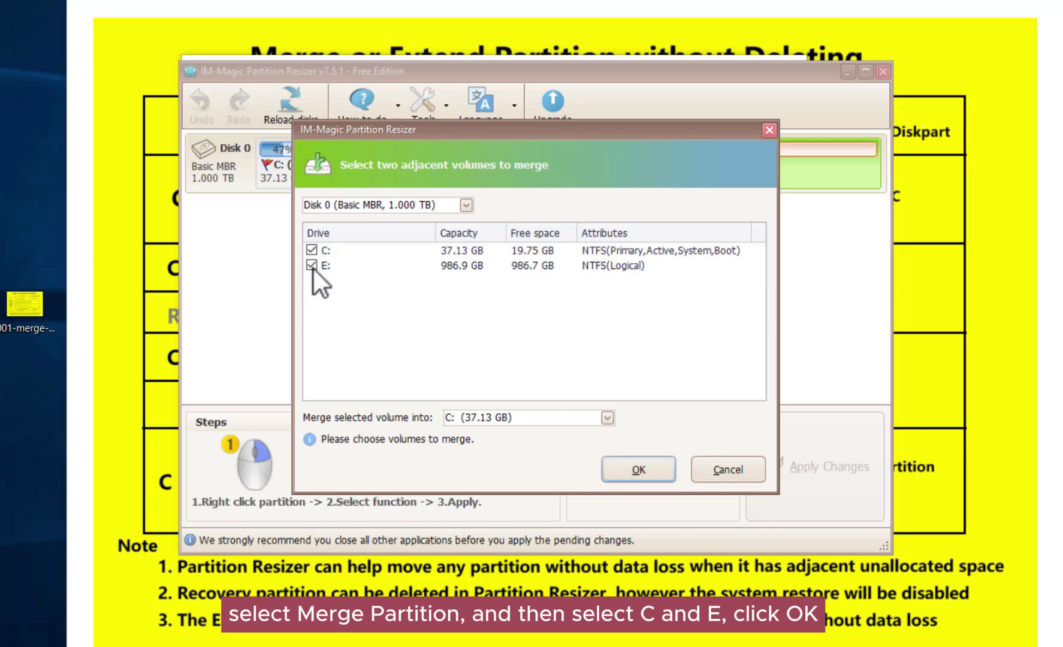
left_click(613, 471)
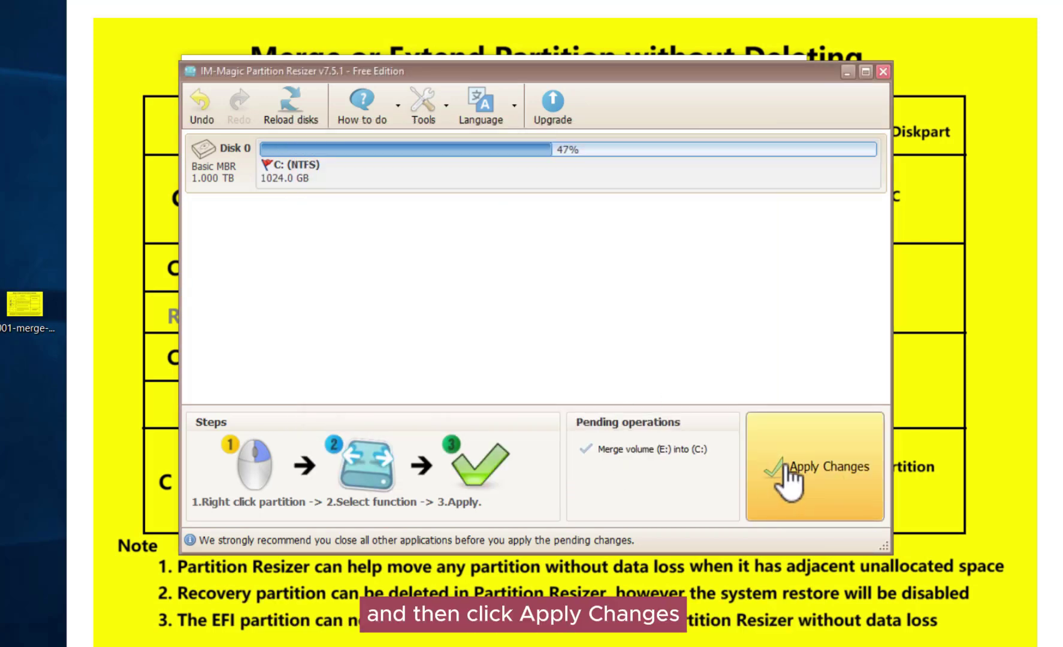
Step: Apply the pending merge and acknowledge that it completed successfully
left_click(785, 473)
left_click(496, 360)
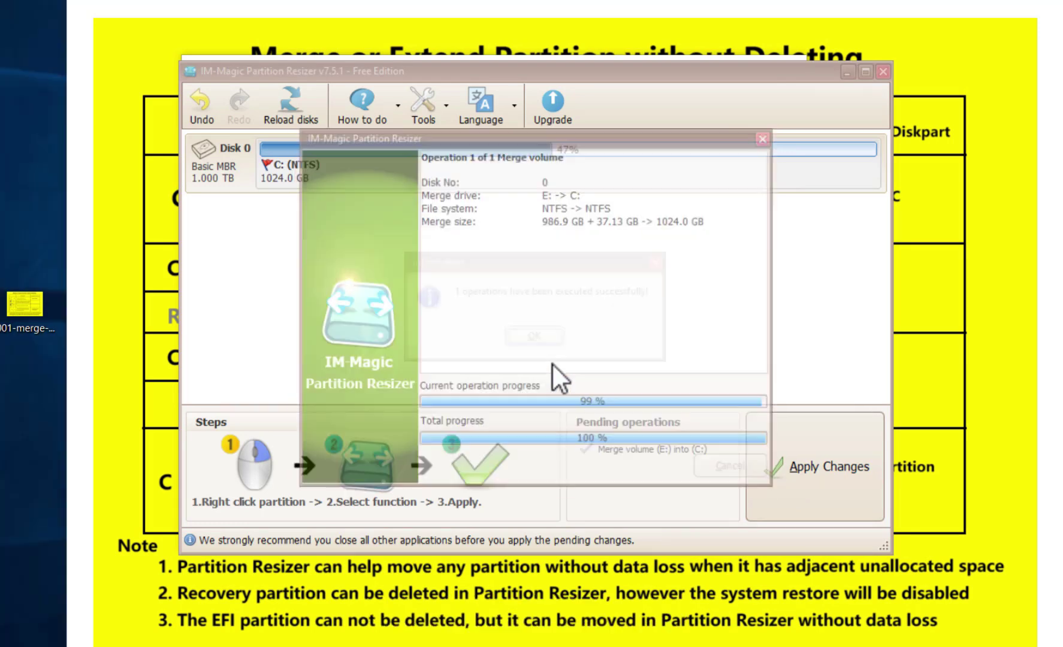
left_click(527, 333)
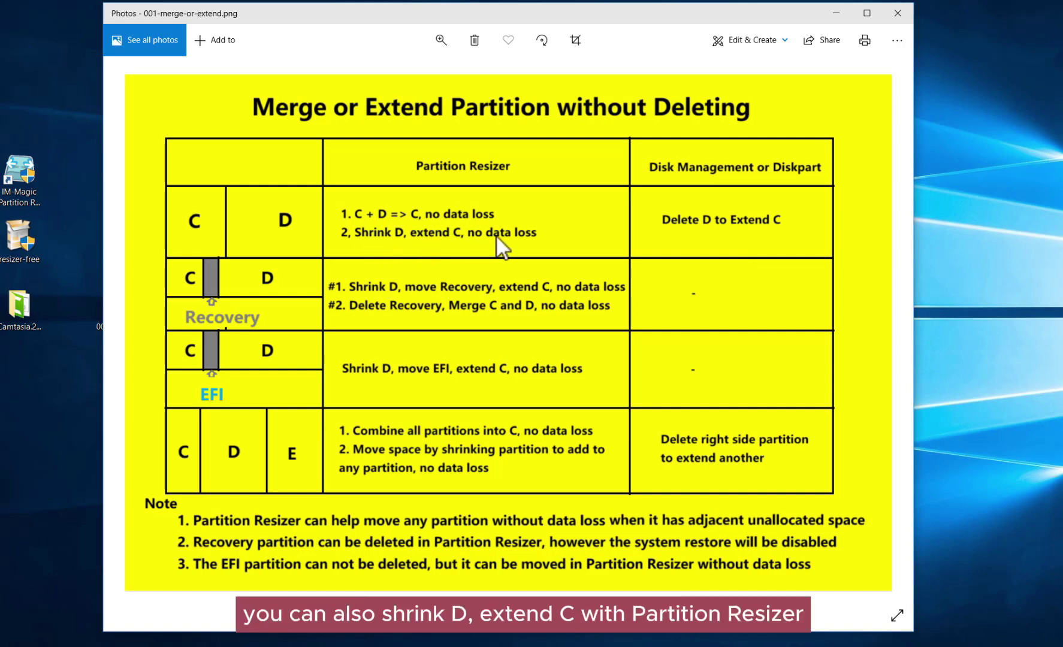
Step: Shrink E: from its left edge to 911,101.2 MB, leaving 99,453.7 MB unallocated before it
key("alt+Tab")
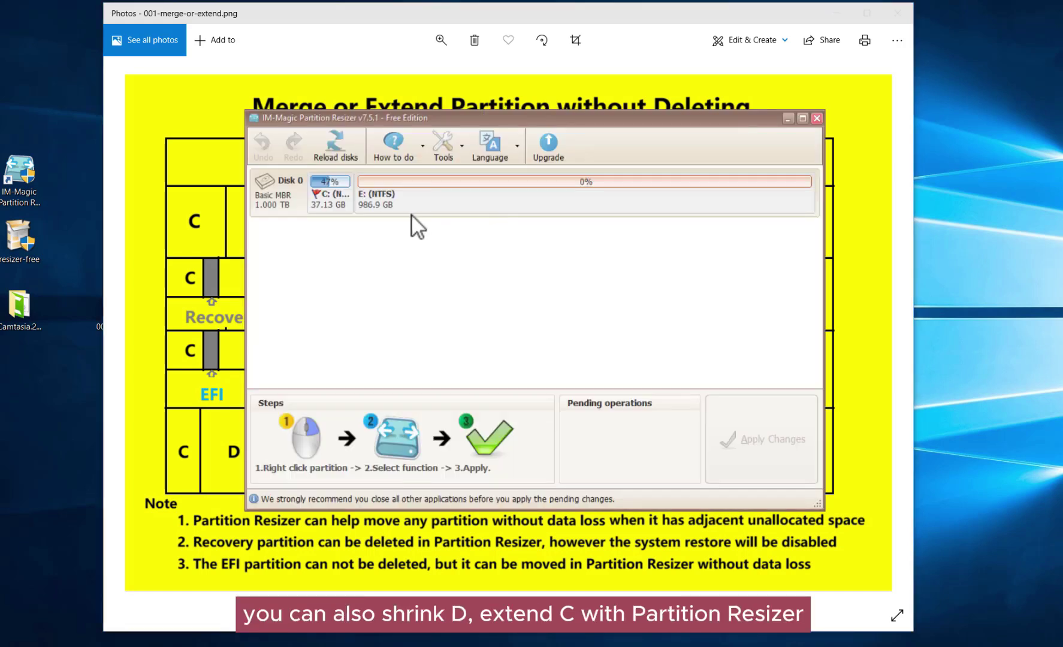
key("alt+Tab")
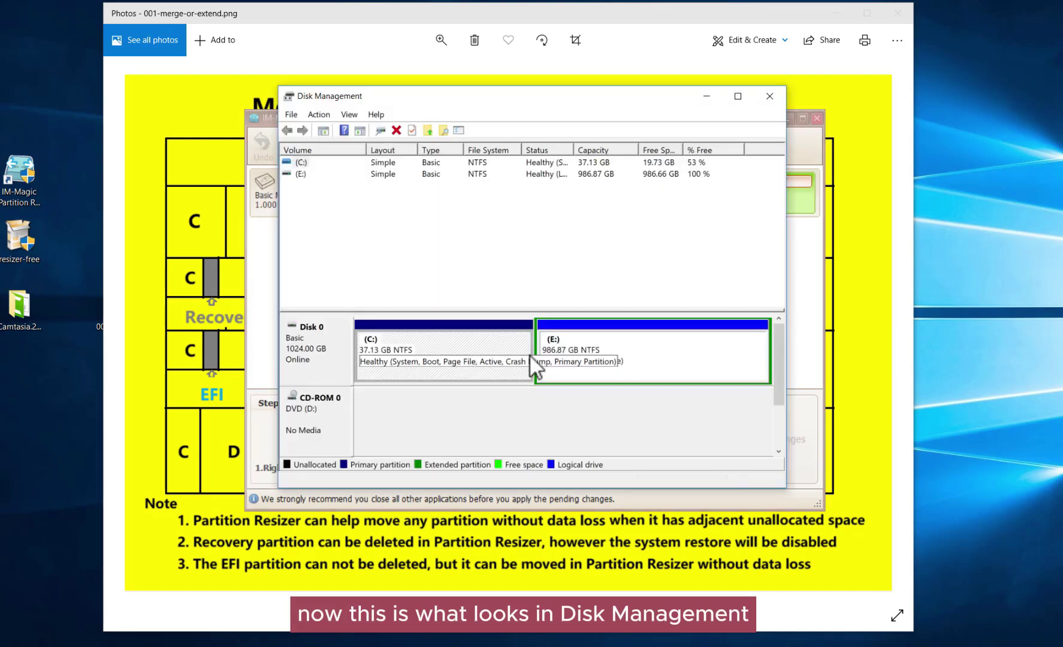
left_click(265, 285)
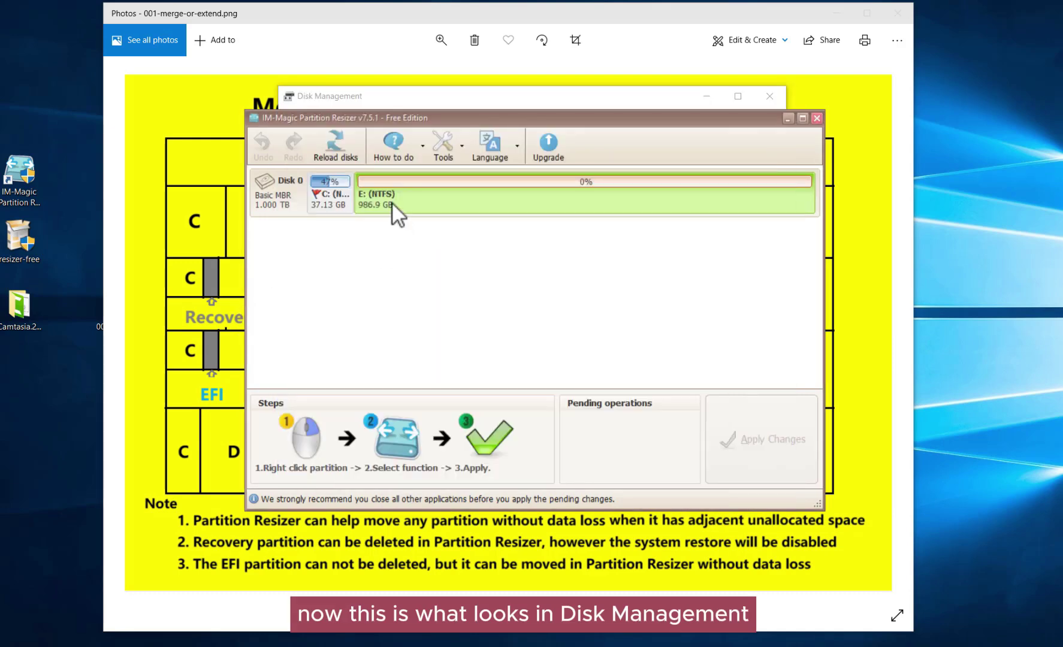
right_click(381, 197)
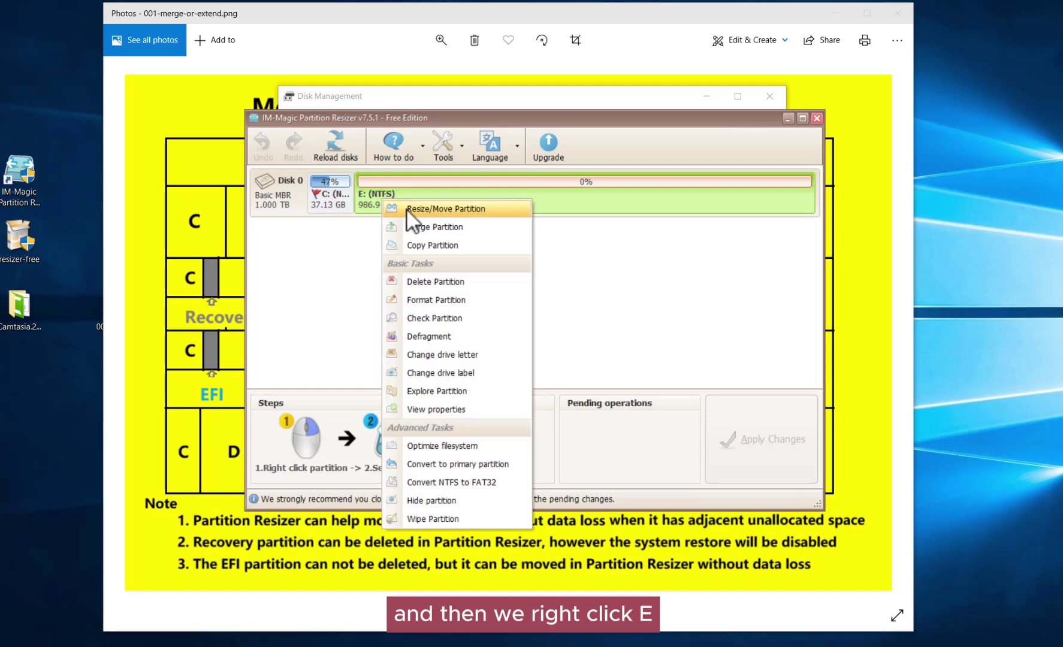
left_click(406, 208)
left_click_drag(313, 225, 355, 223)
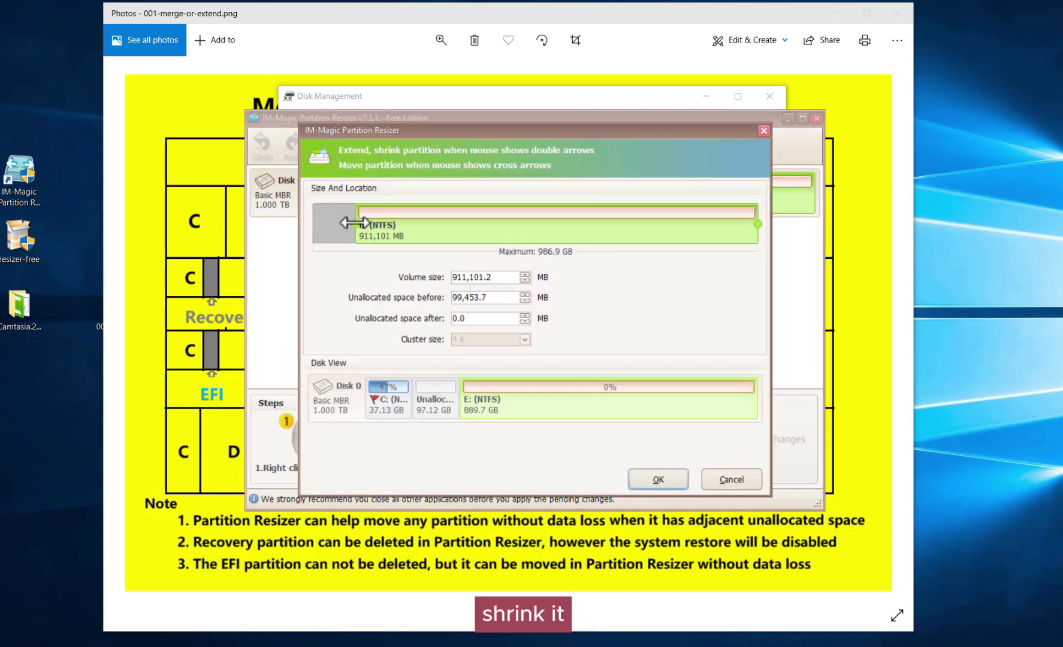
left_click(650, 480)
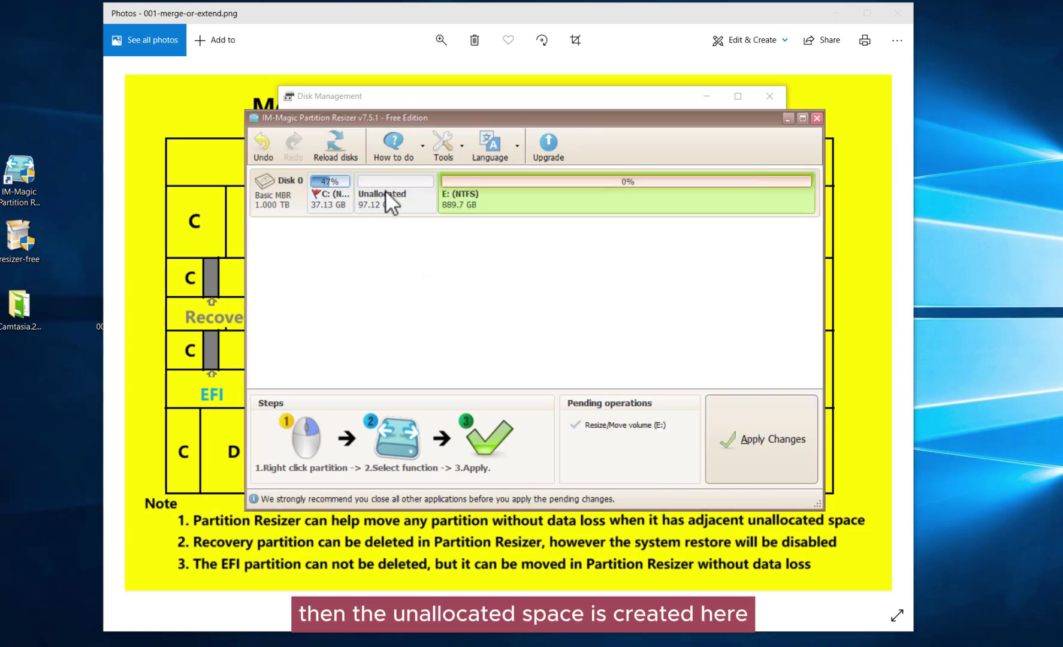
Step: Extend C: to 134.3 GB across all the freed space and apply both pending operations
right_click(325, 197)
left_click(356, 207)
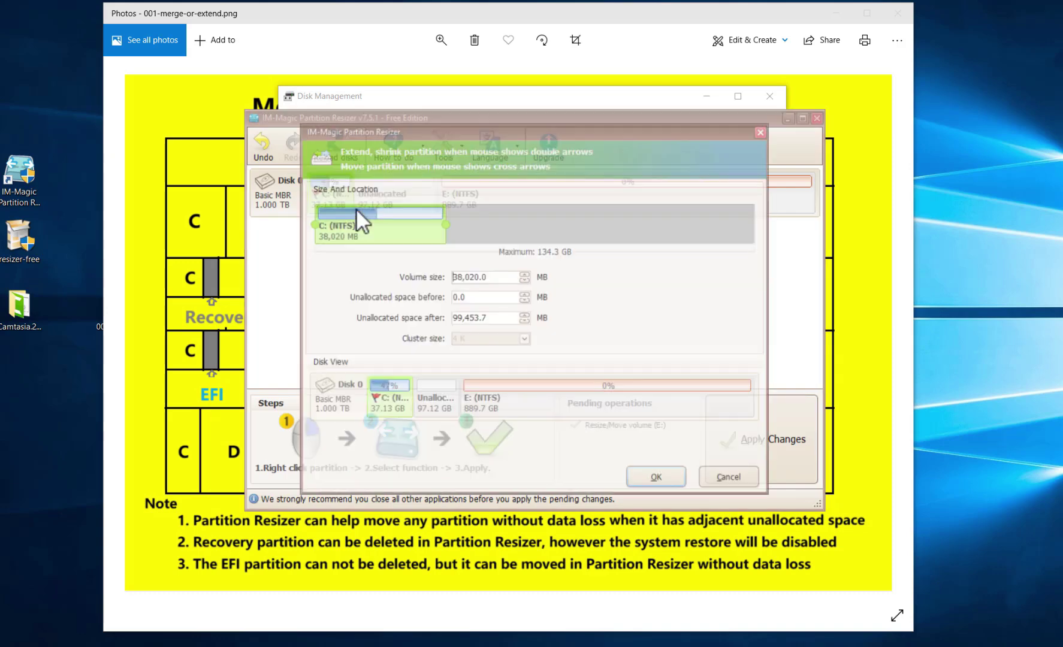
left_click_drag(549, 224, 771, 230)
left_click_drag(331, 221, 304, 235)
left_click(636, 481)
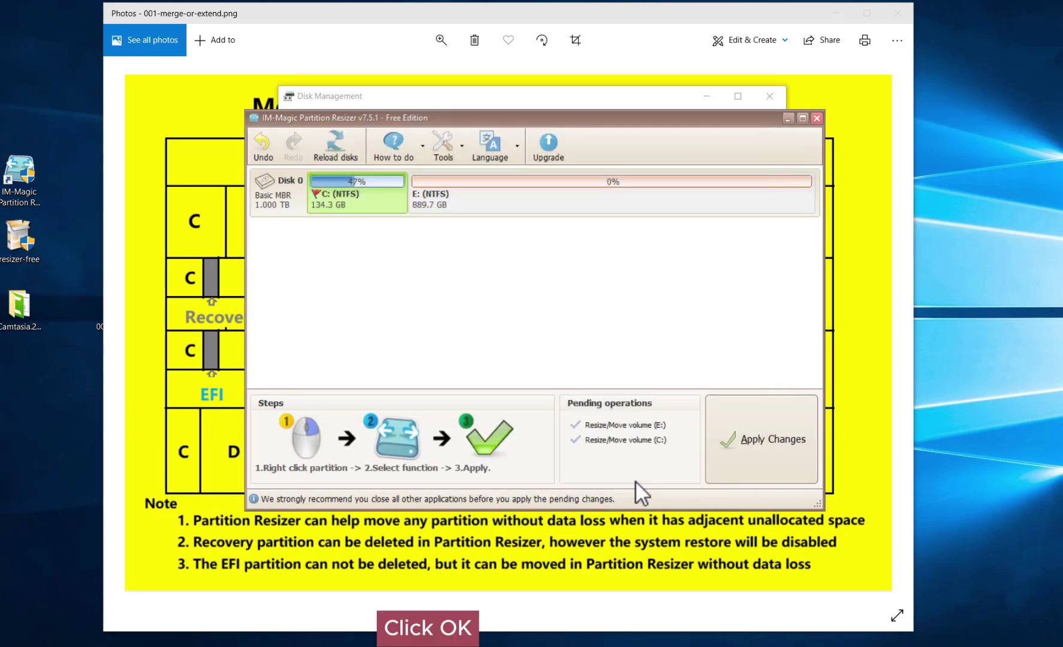
left_click(752, 438)
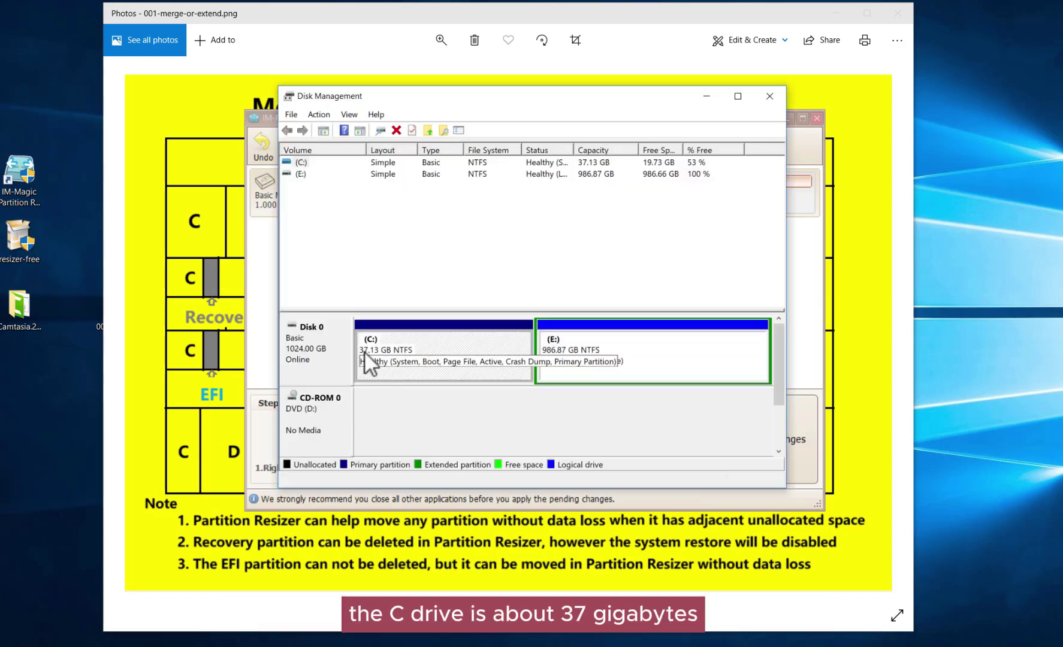
Step: Confirm the commit so C: becomes 134.3 GB and E: 889.7 GB
left_click(794, 278)
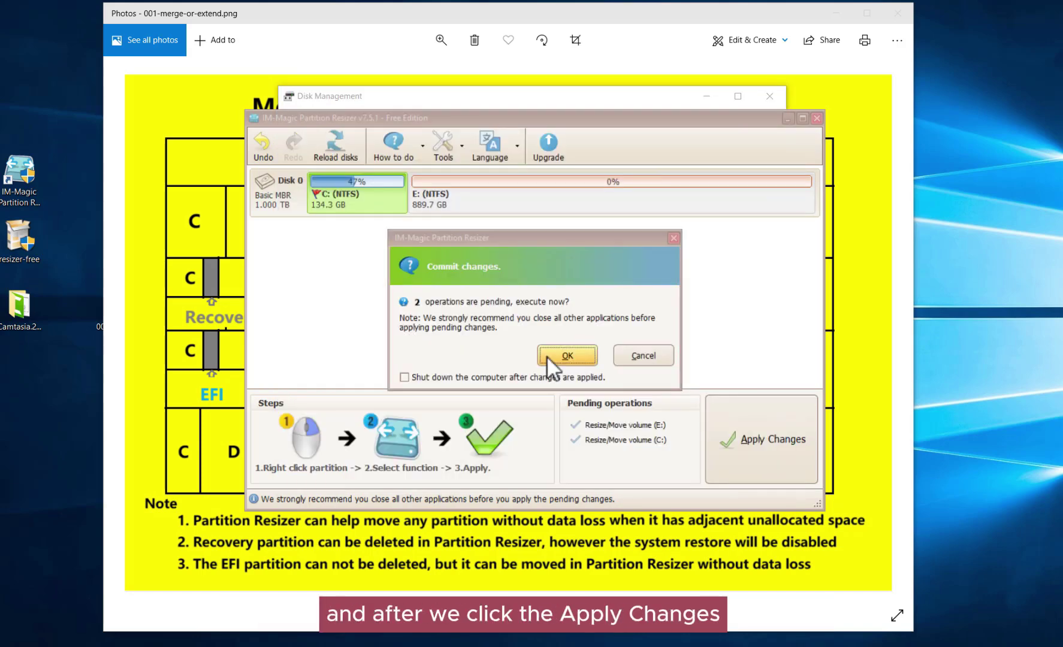
left_click(547, 356)
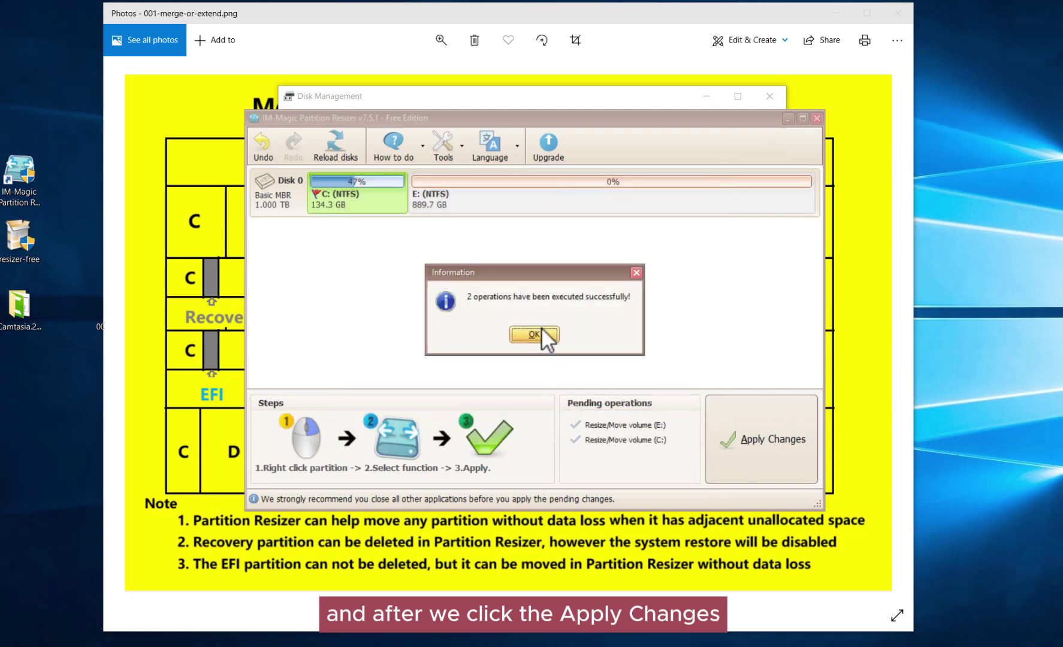
left_click(540, 333)
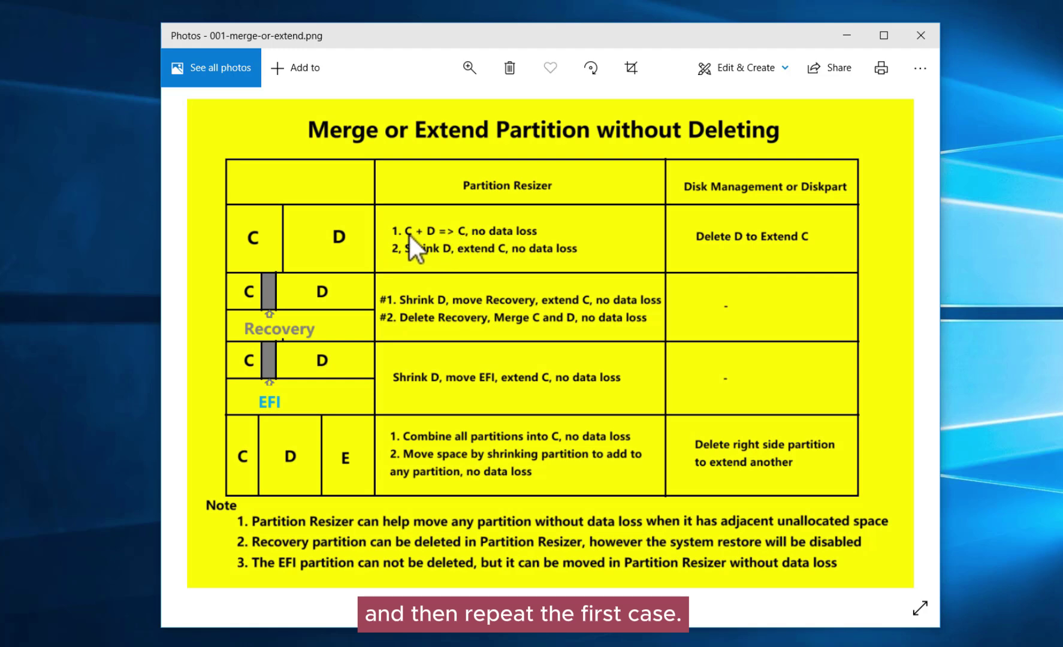
Step: Compare the recovery and E: partitions in Disk Management, then select E: in Partition Resizer
key("alt+Tab")
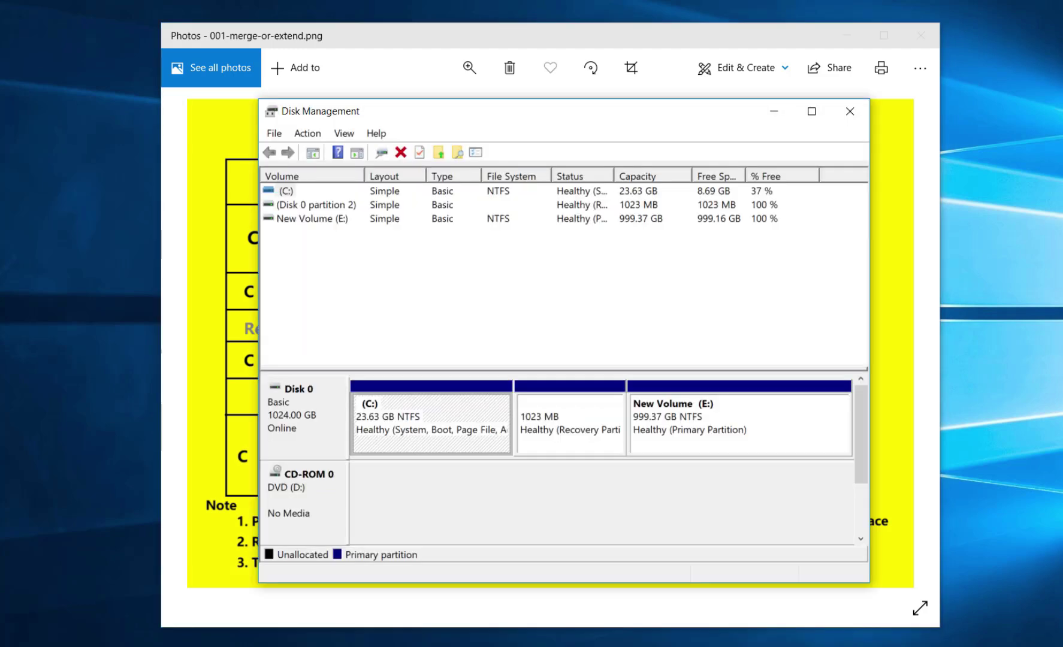
left_click(608, 419)
left_click(714, 427)
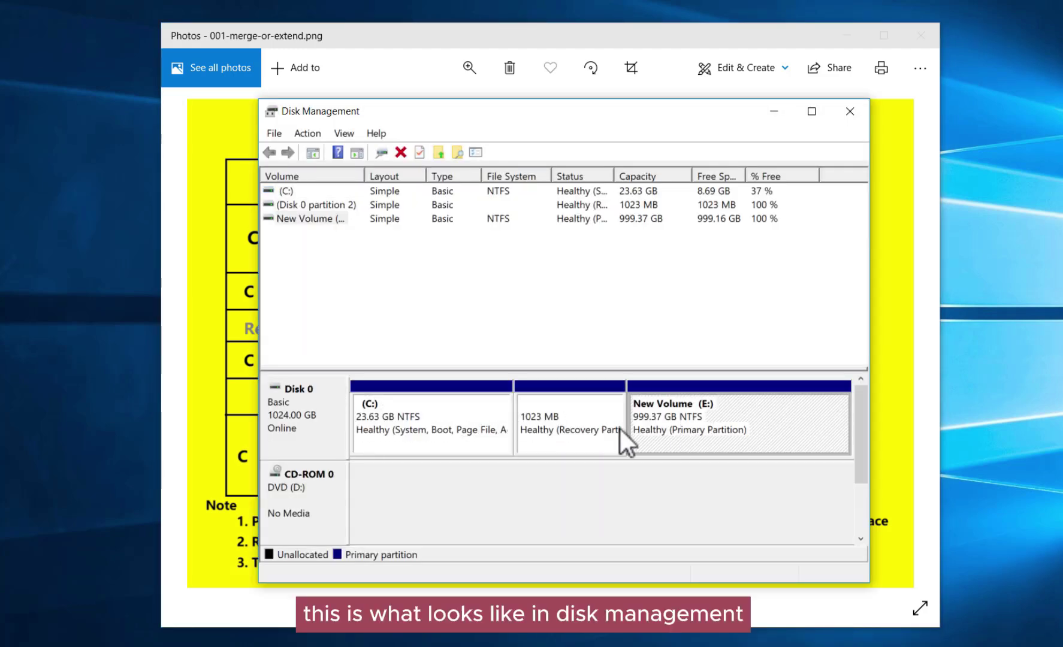
key("alt+Tab")
left_click(448, 200)
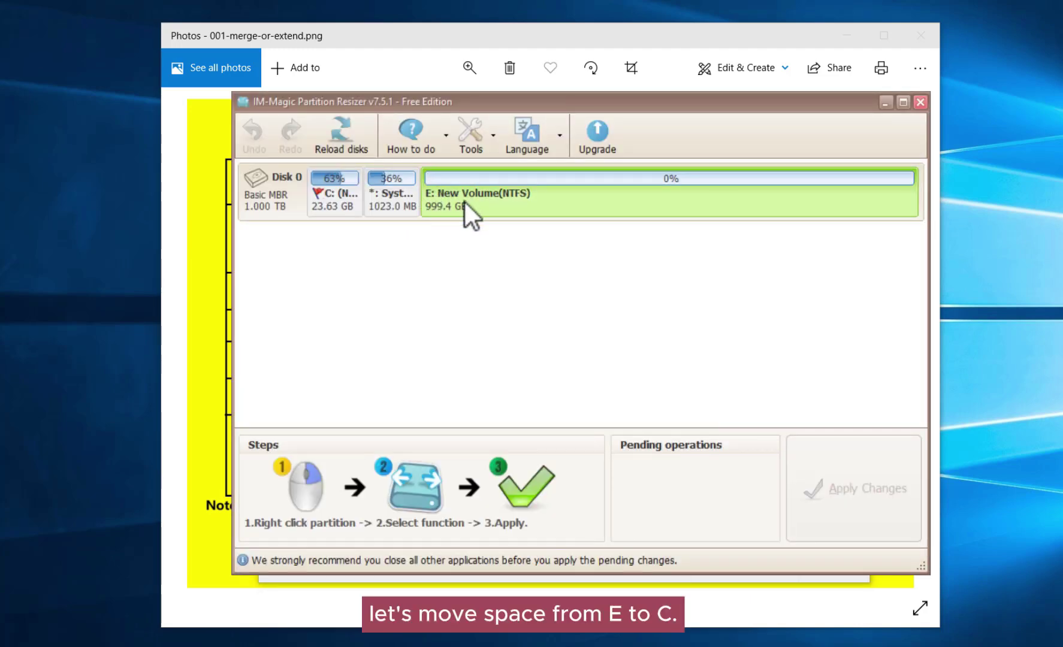
Step: Shrink E: from its left to 850,698.6 MB, freeing 168.6 GB of unallocated space before it
left_click(846, 36)
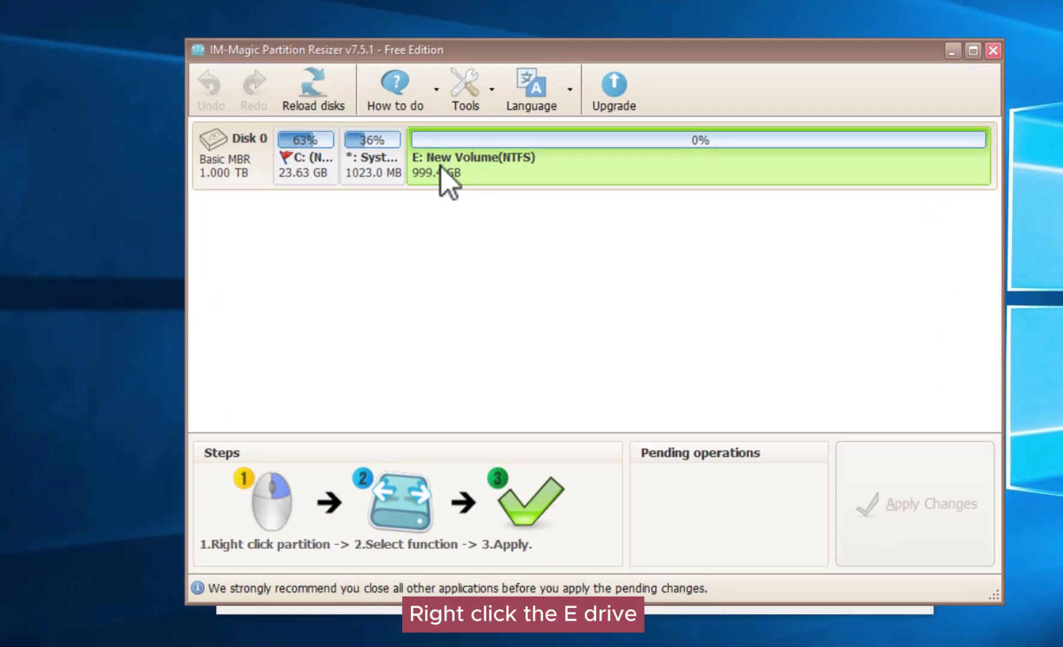
right_click(449, 202)
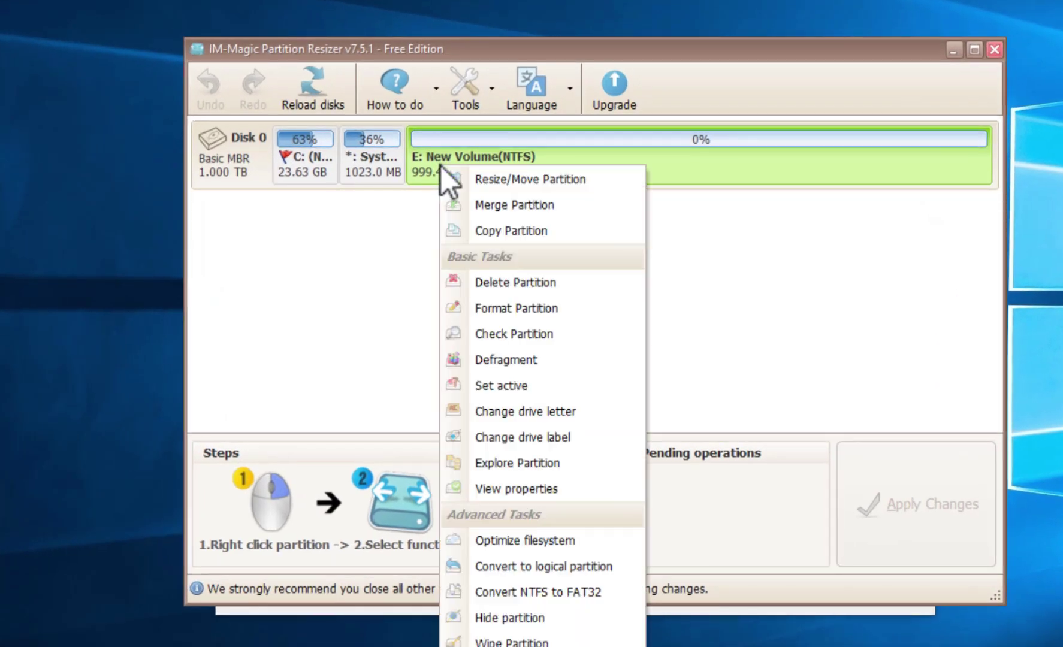
left_click(488, 179)
left_click_drag(284, 200, 387, 201)
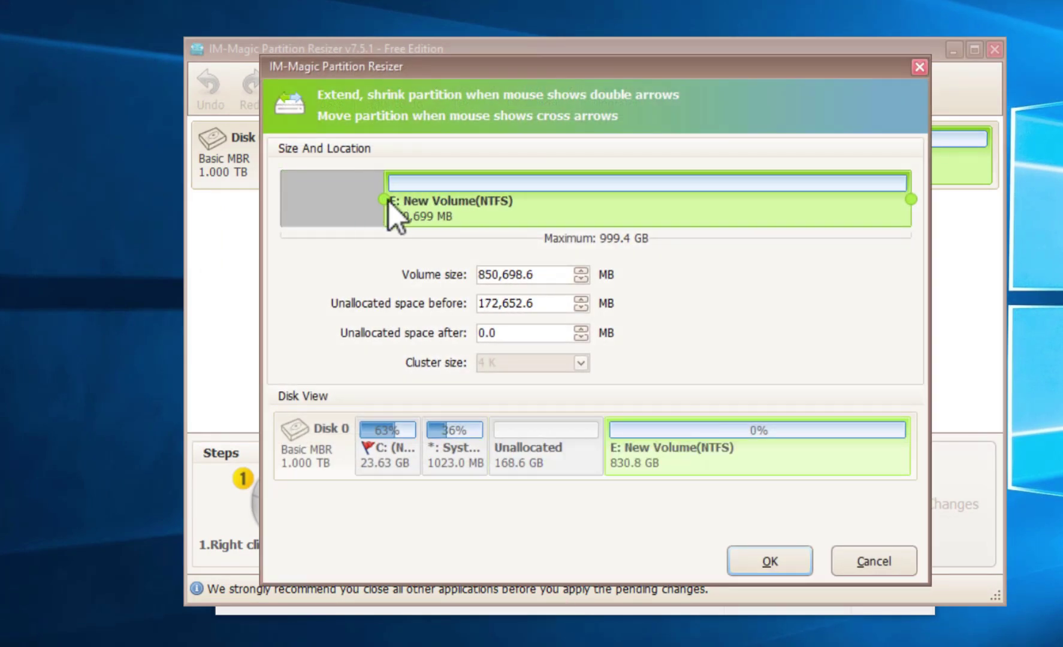
left_click(757, 565)
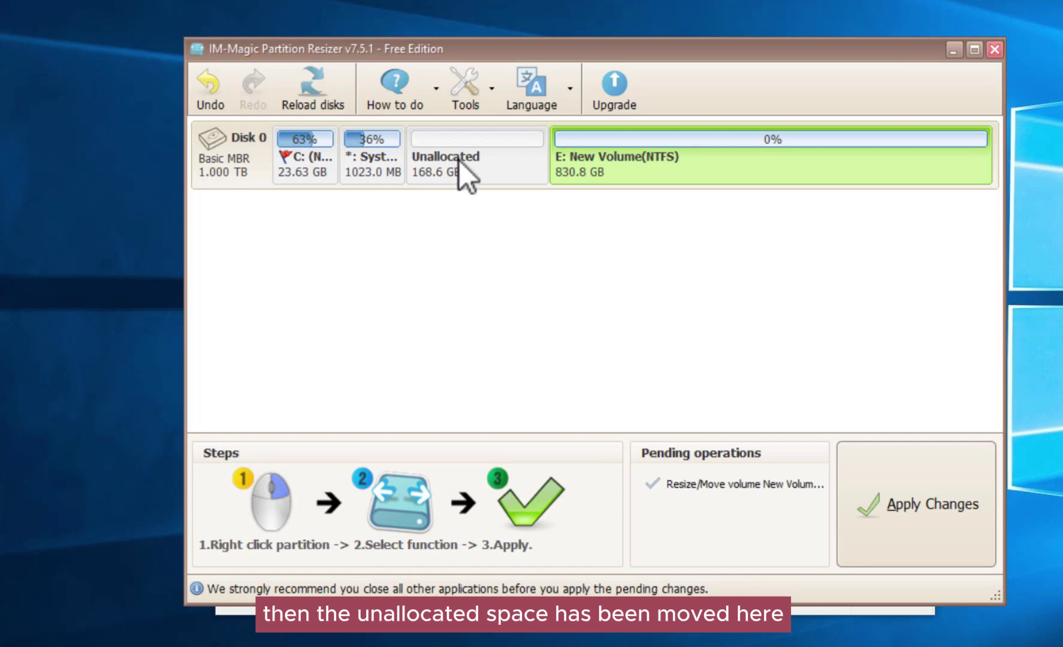
Step: Move the 1023 MB system partition to the far right so the 168.6 GB gap adjoins C:
right_click(366, 163)
left_click(401, 171)
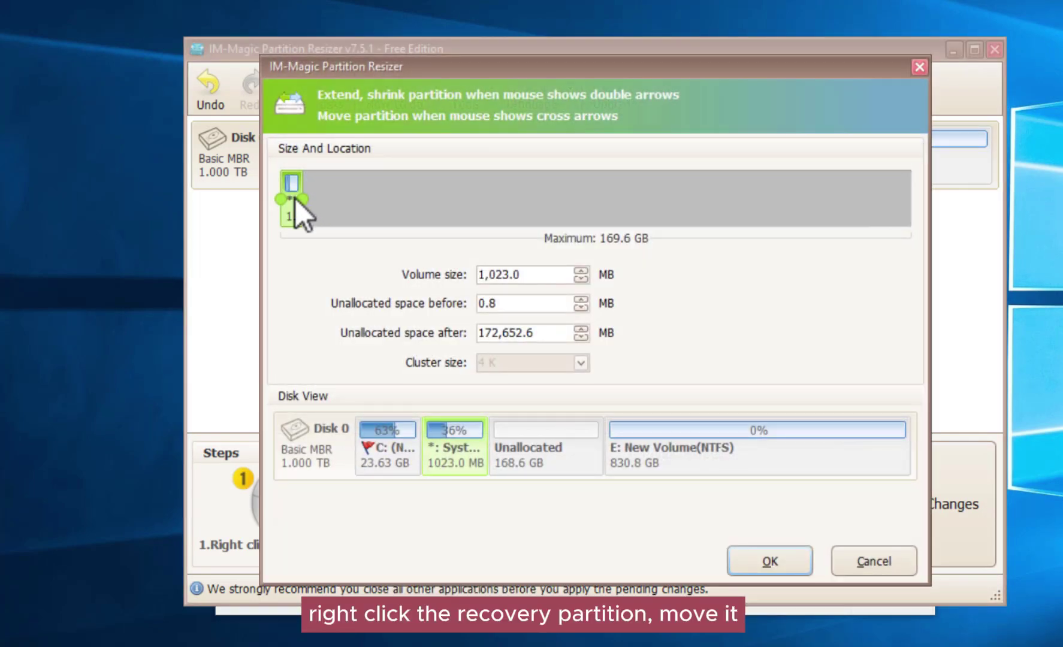
left_click_drag(296, 198, 971, 195)
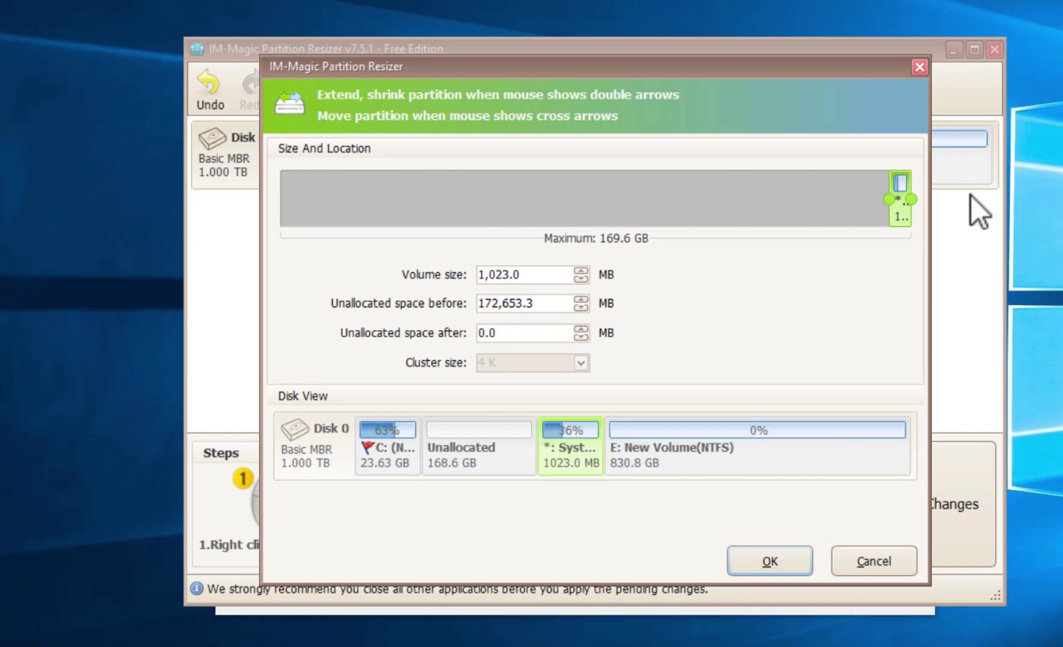
left_click(736, 558)
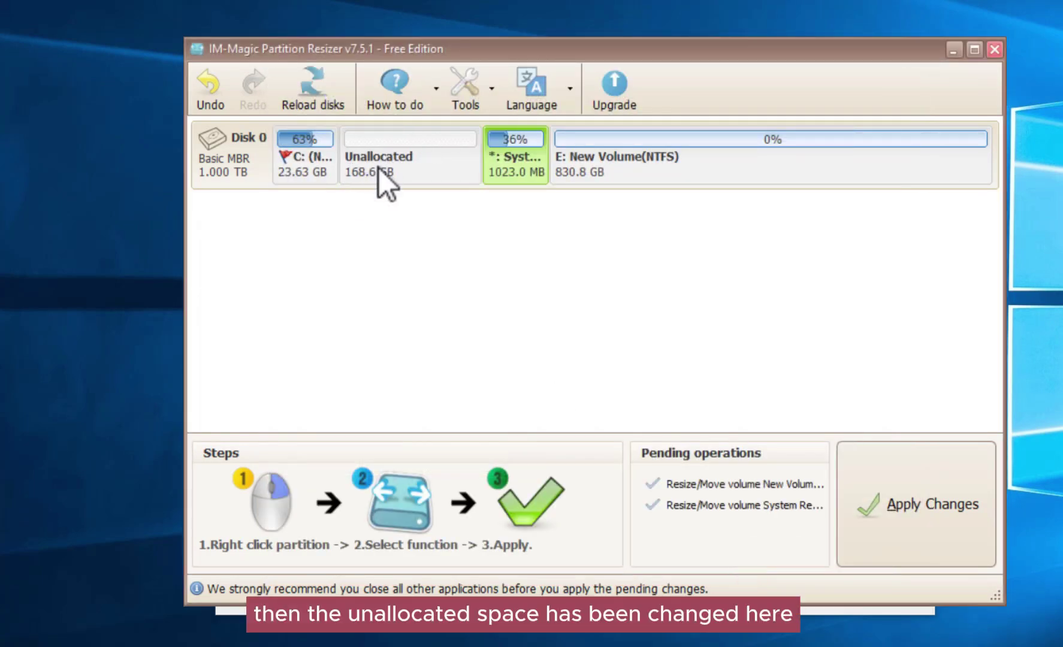
Step: Extend C: over all unallocated space to 196,853.2 MB (192.2 GB)
right_click(295, 164)
left_click(333, 178)
left_click_drag(381, 204, 953, 193)
left_click_drag(282, 200, 273, 201)
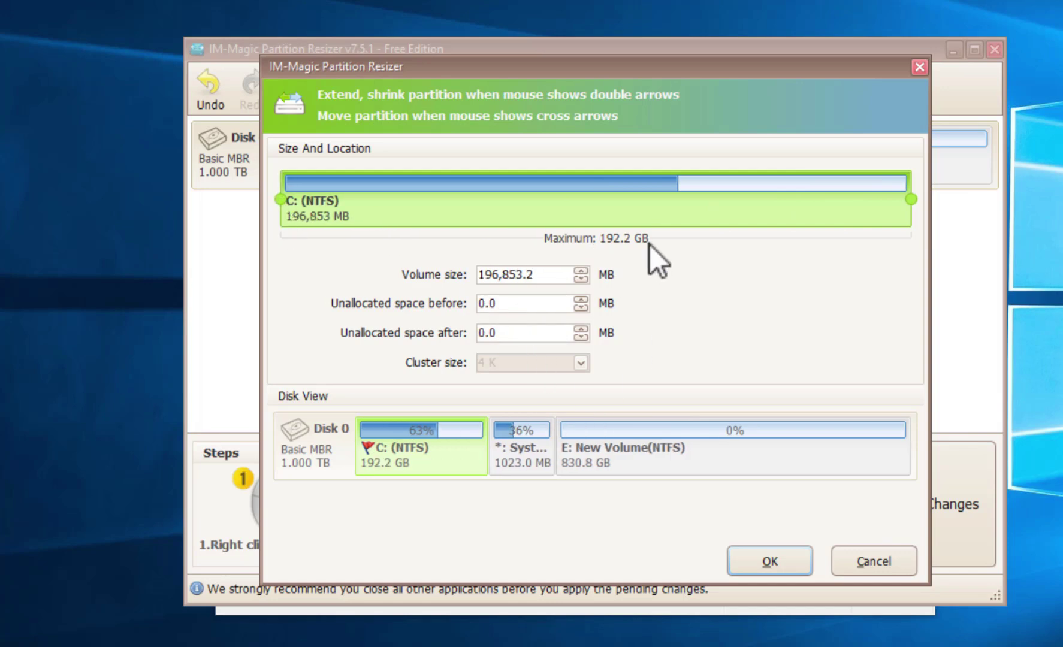
left_click(766, 562)
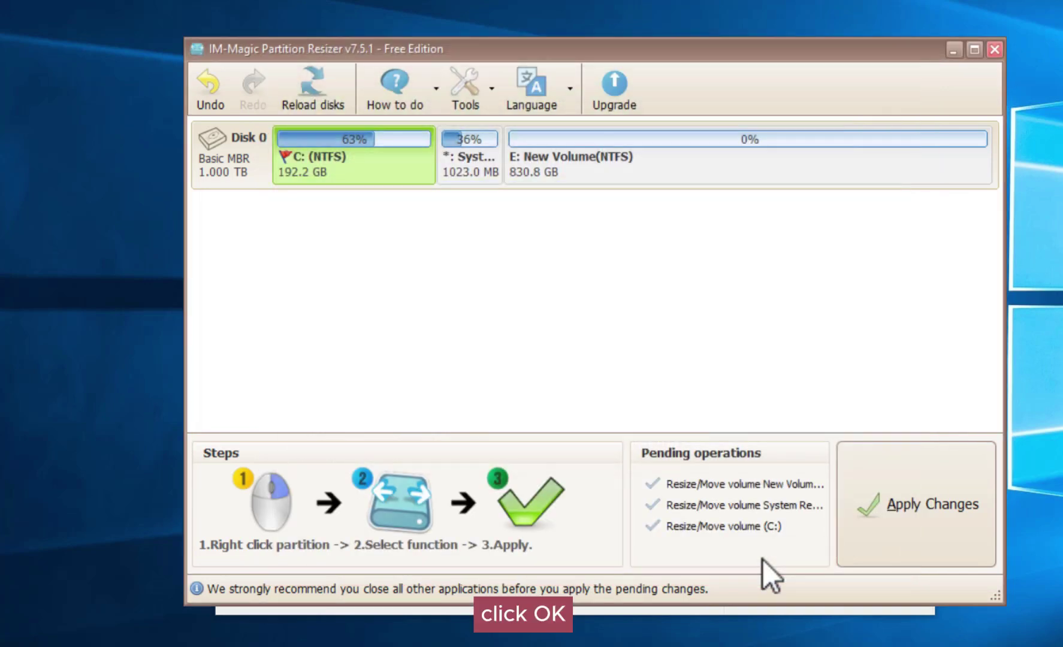
Step: Apply the three queued operations, then verify in Disk Management that C: is 192.24 GB
left_click(886, 507)
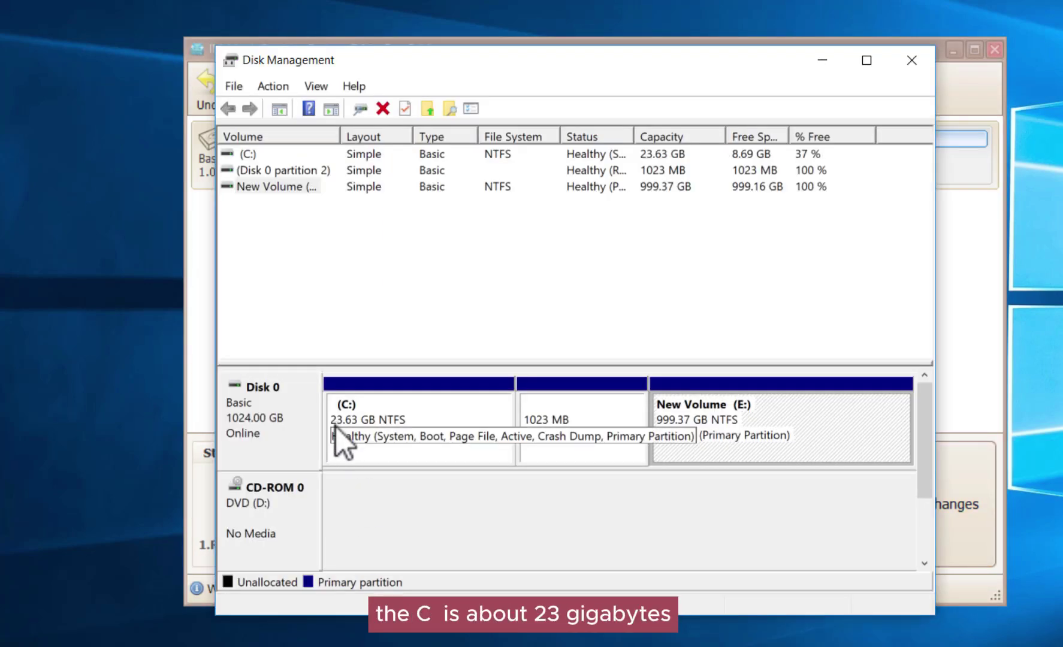
left_click(822, 60)
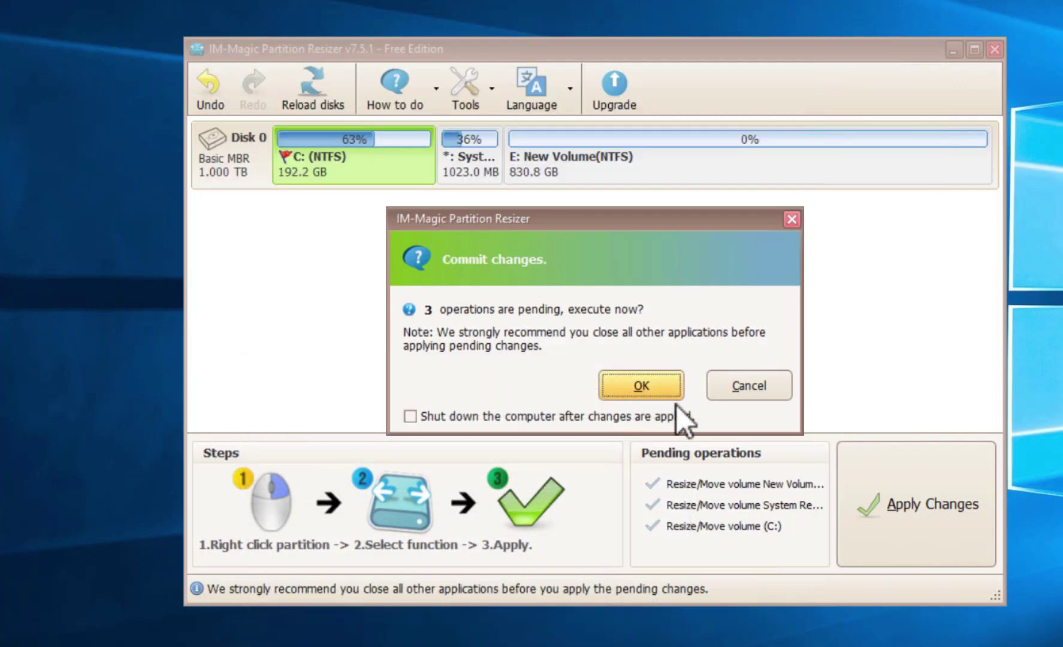
left_click(635, 393)
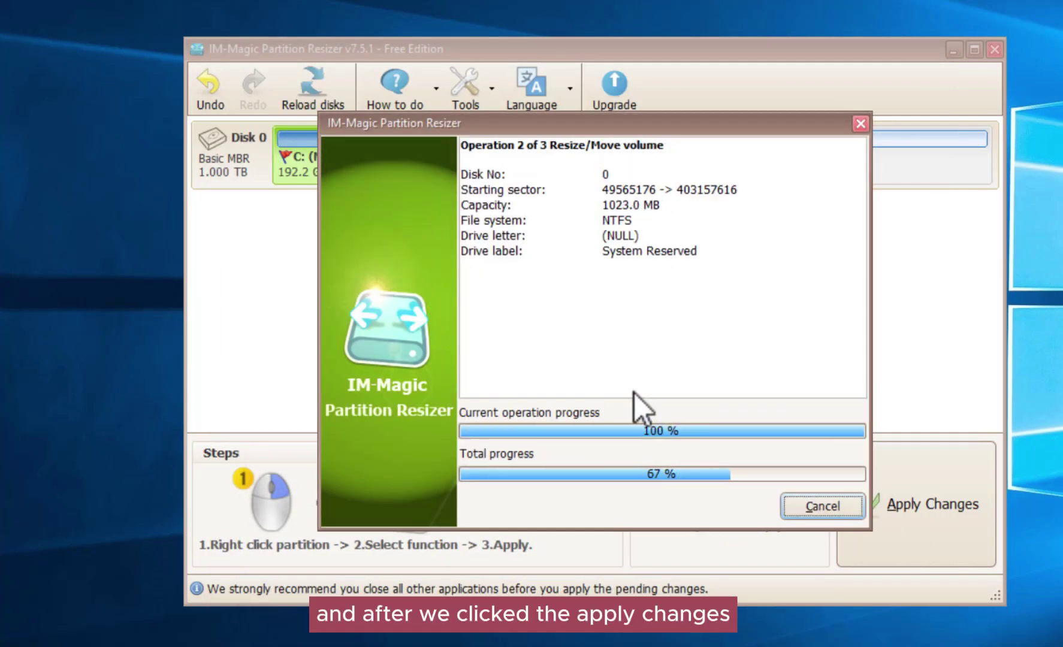
left_click(603, 364)
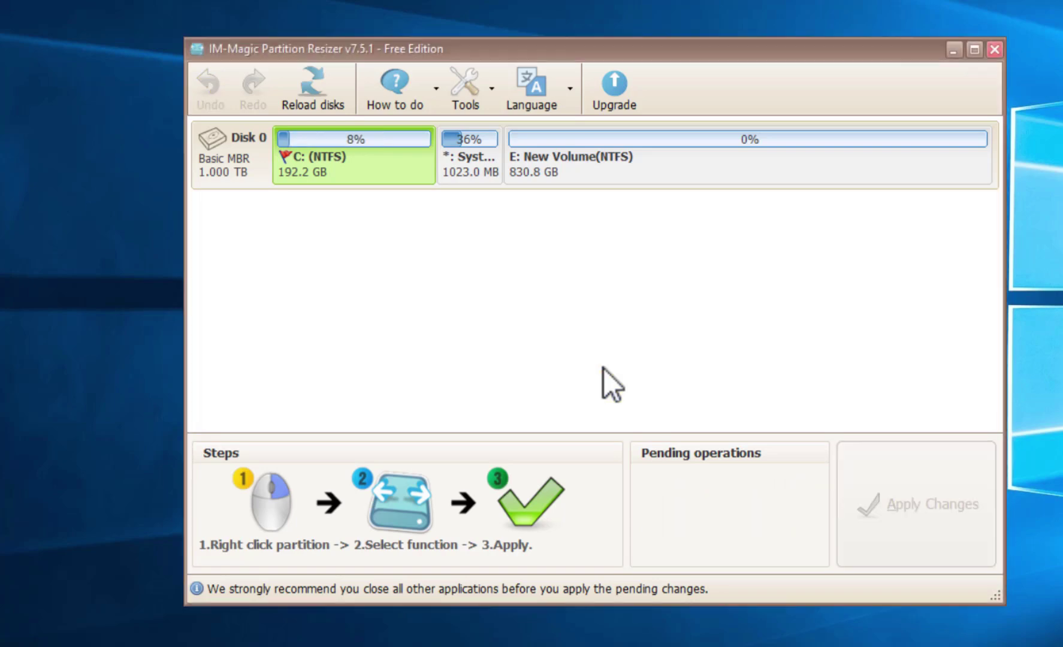
key("alt+Tab")
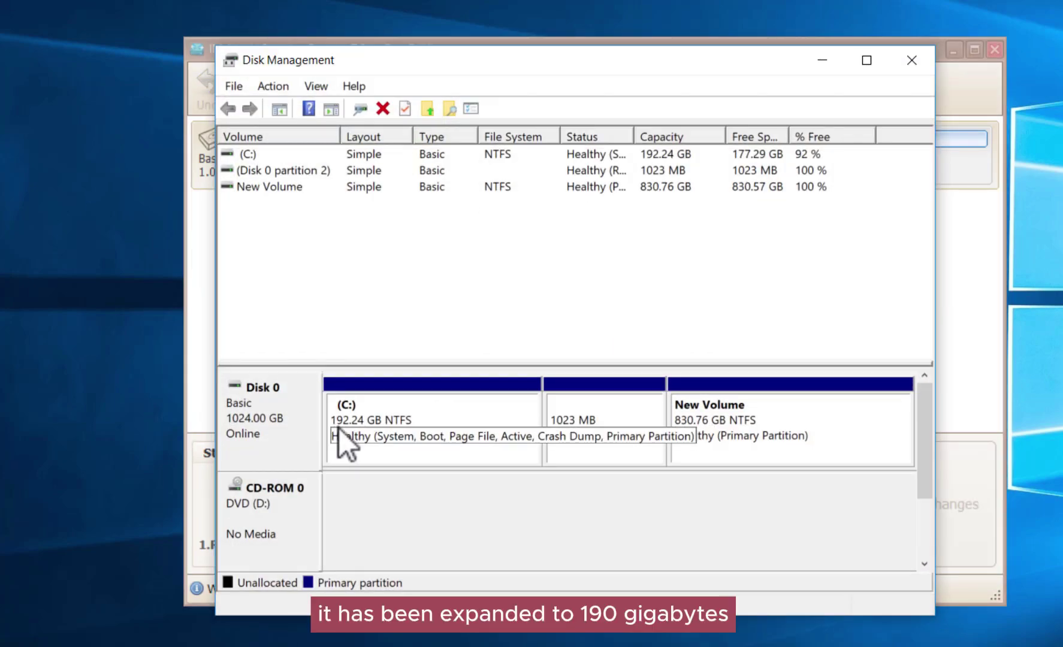
Step: Inspect the 1023 MB recovery partition between the 23.63 GB C: and 999.37 GB E: drives
left_click(963, 296)
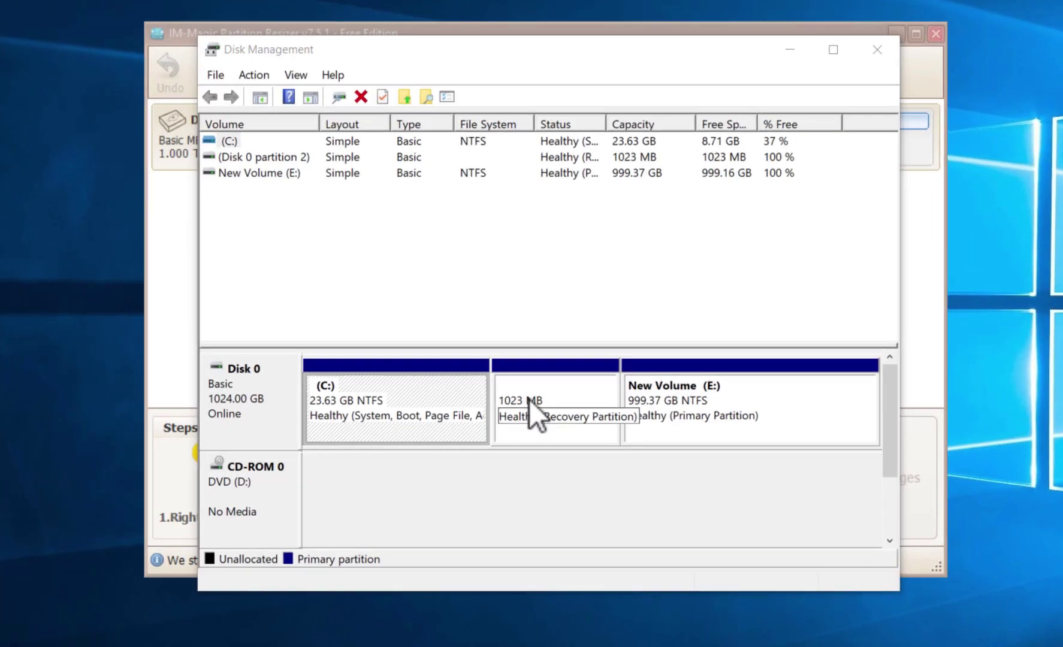
left_click(528, 414)
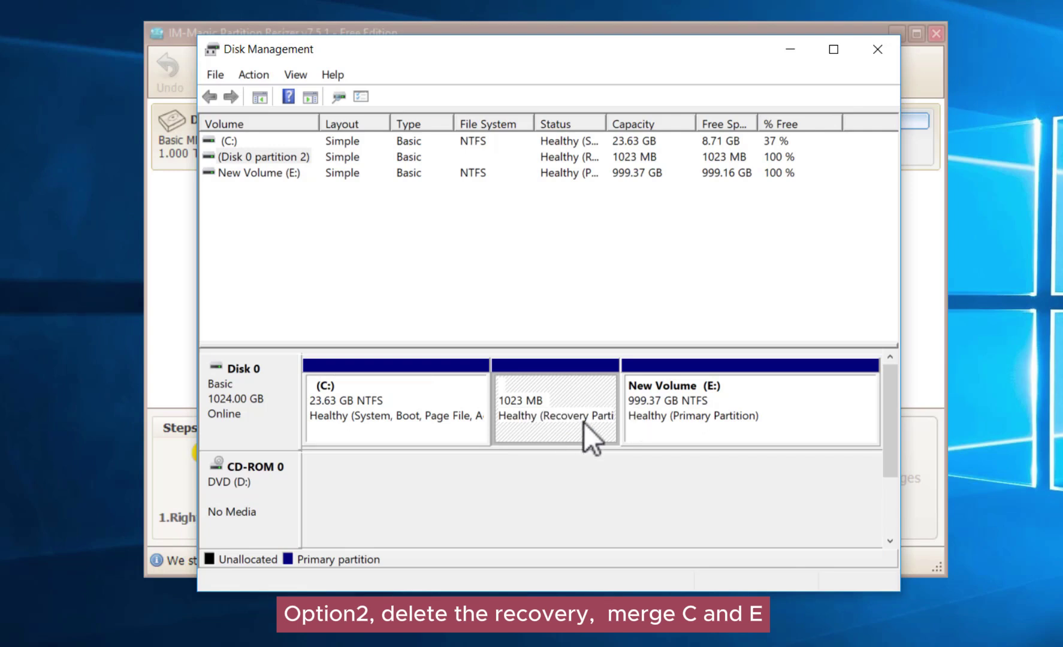
key("Left")
left_click(836, 376)
Step: Delete the 1023 MB recovery partition in Partition Resizer
left_click(924, 282)
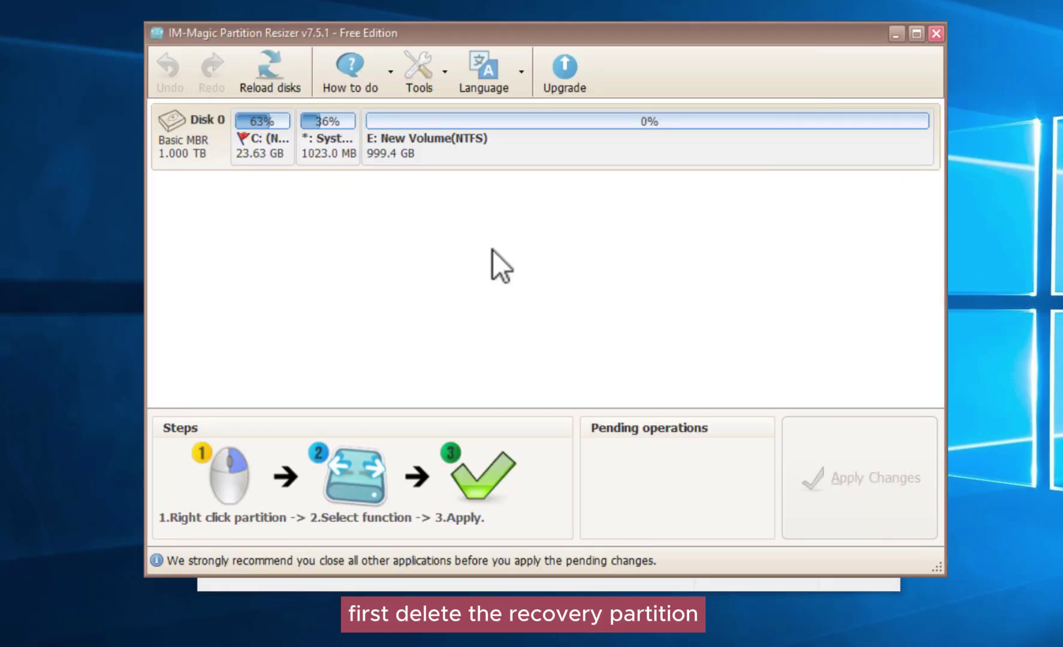
left_click(332, 159)
right_click(326, 139)
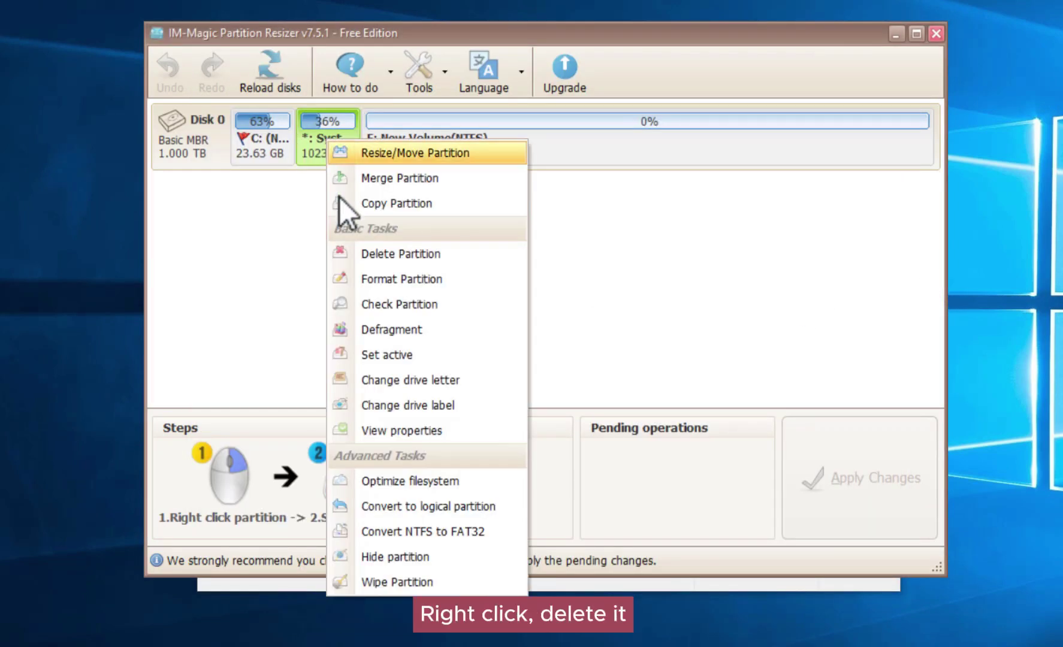
left_click(380, 252)
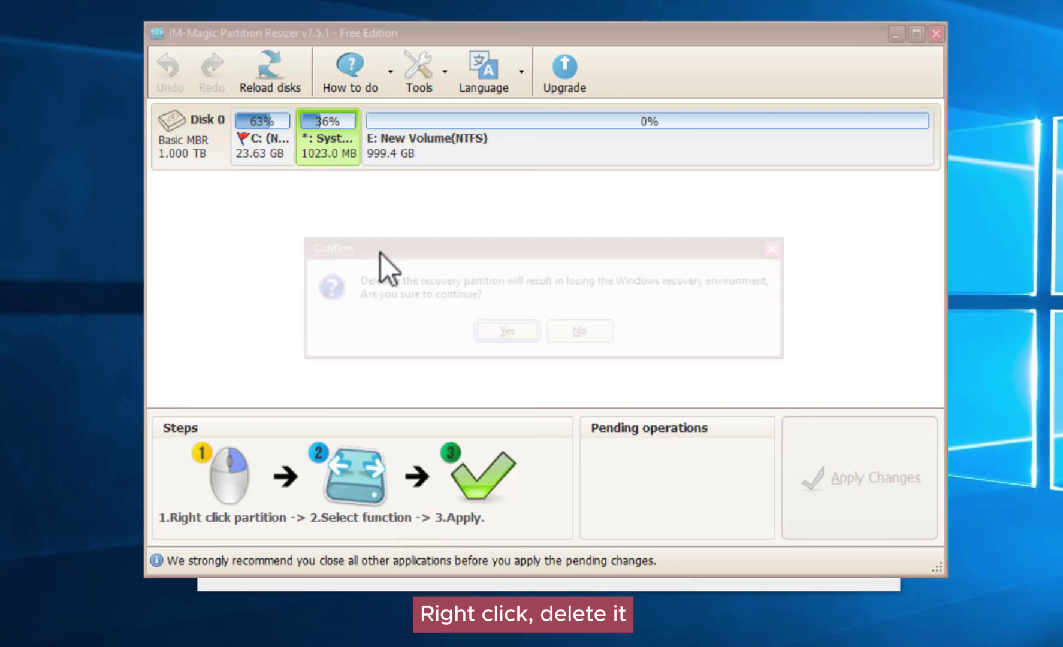
left_click(495, 340)
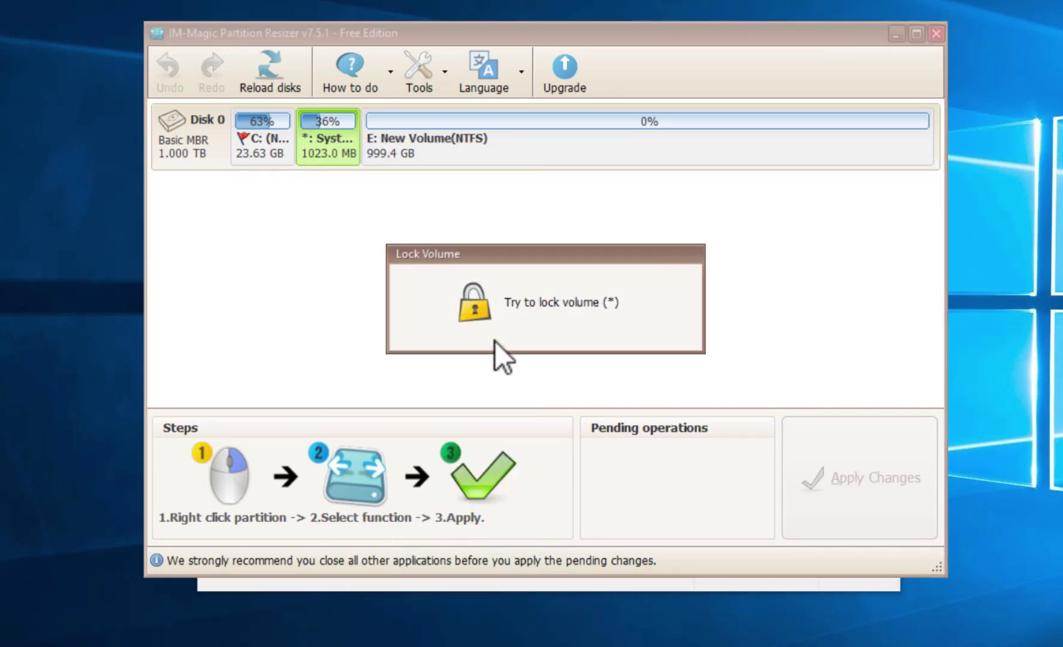
Step: Extend E: left over the freed space to 1000.4 GB and execute both pending operations
right_click(393, 147)
left_click(424, 164)
left_click_drag(236, 182, 228, 182)
left_click(728, 530)
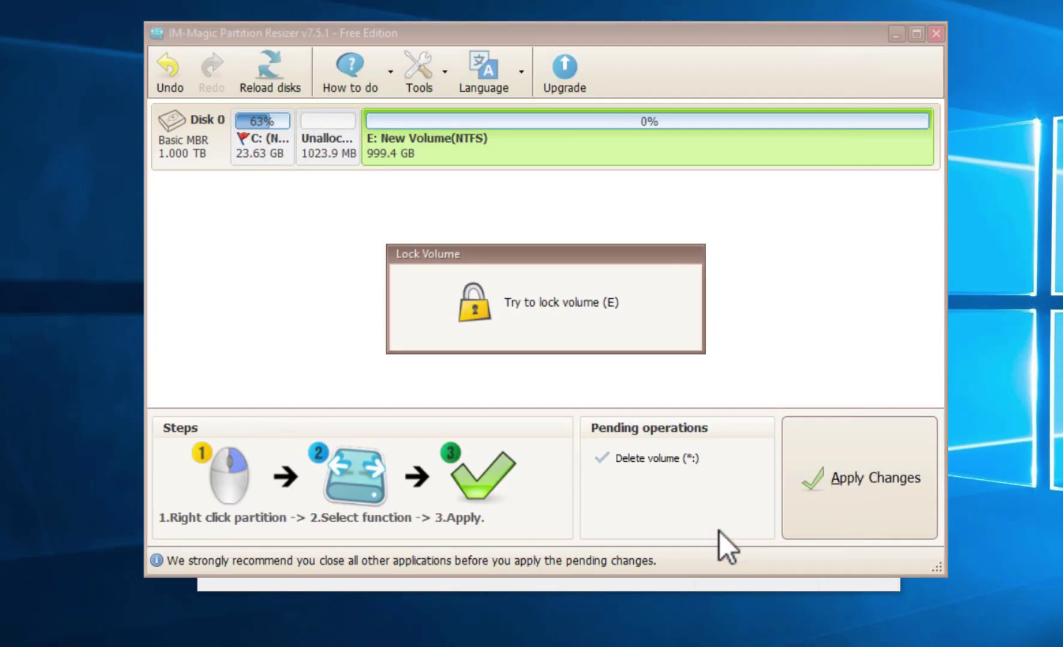
left_click(799, 486)
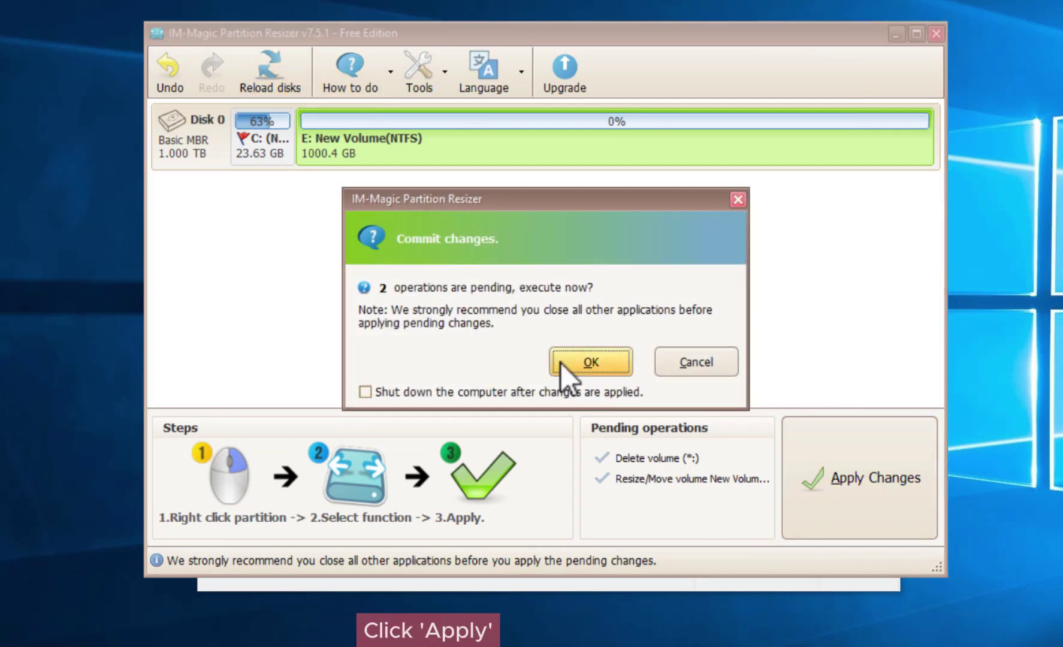
left_click(563, 363)
left_click(543, 333)
Step: Merge C: and E: New Volume into C: and execute it, giving a single 1024.0 GB C:
right_click(264, 139)
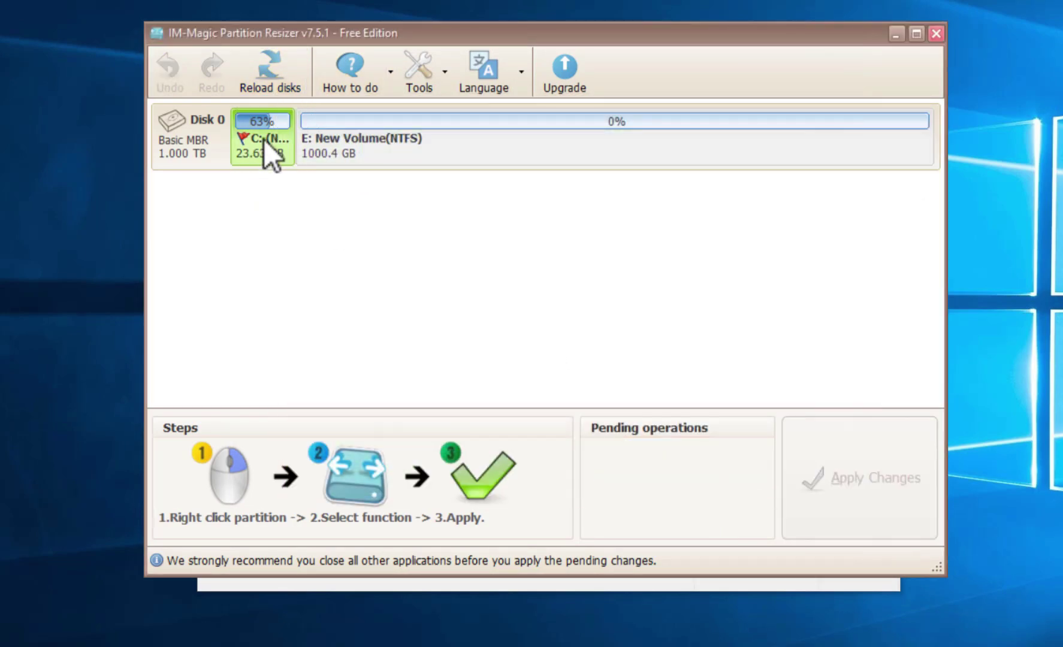
left_click(310, 178)
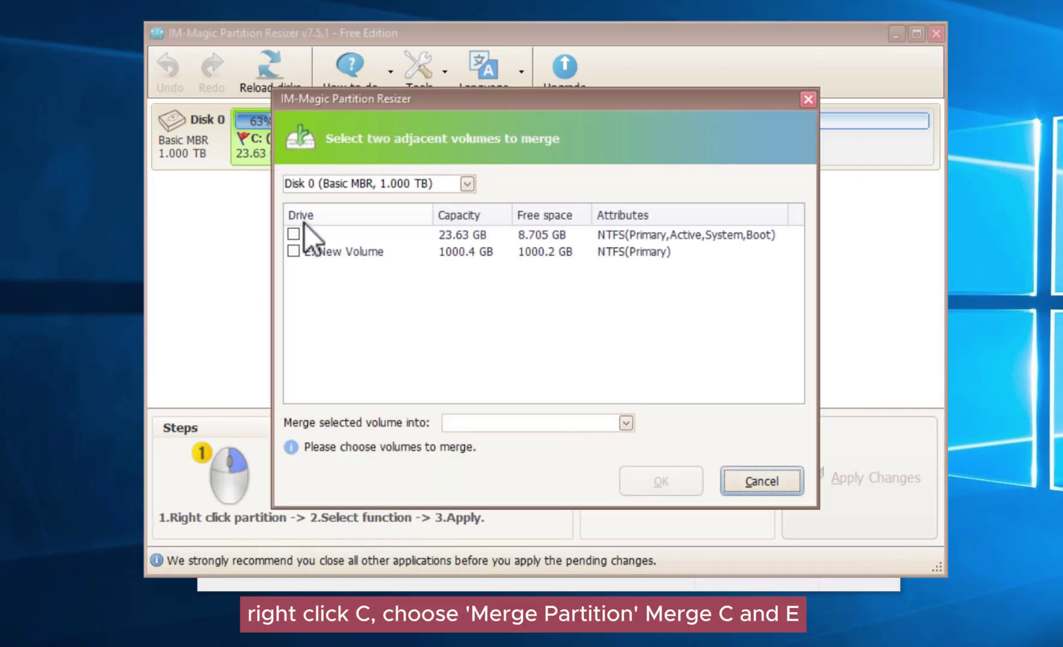
left_click(293, 252)
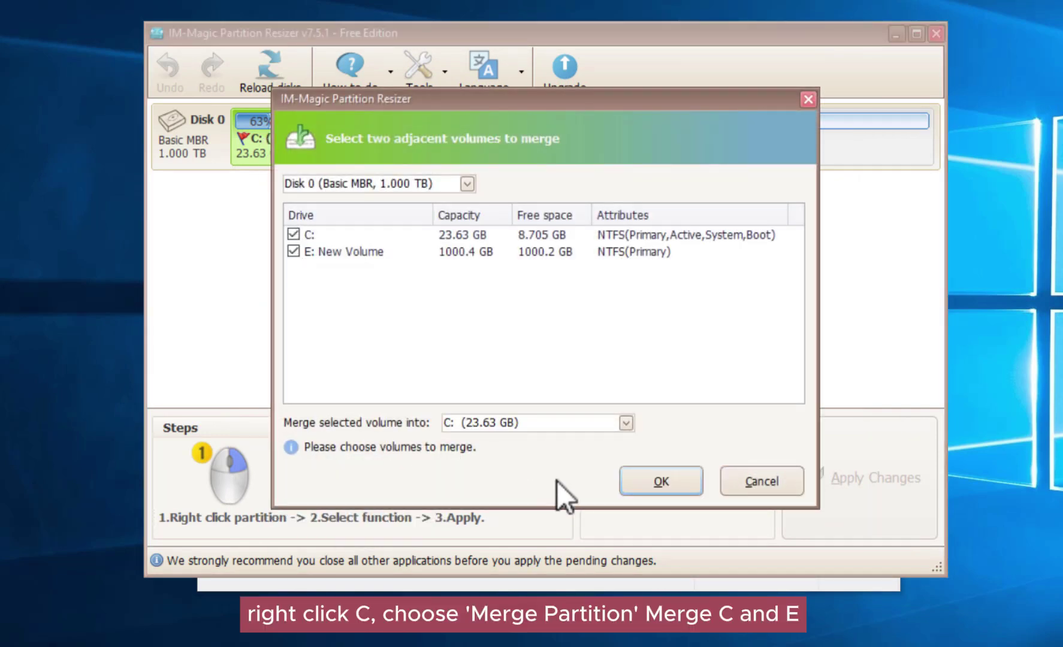
left_click(639, 487)
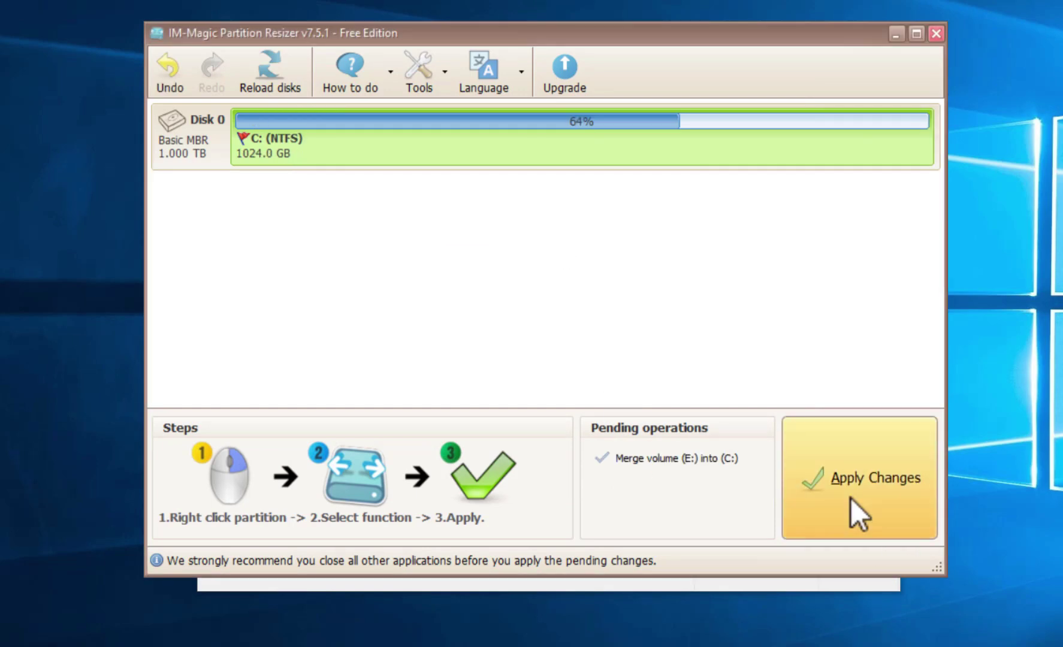
left_click(842, 485)
left_click(566, 369)
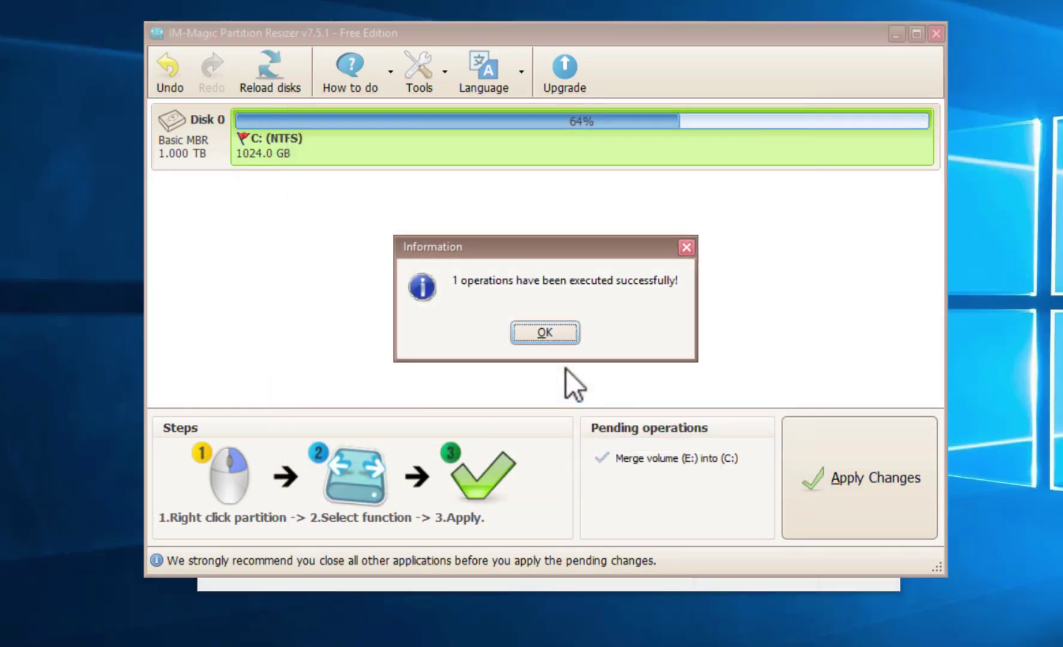
left_click(554, 337)
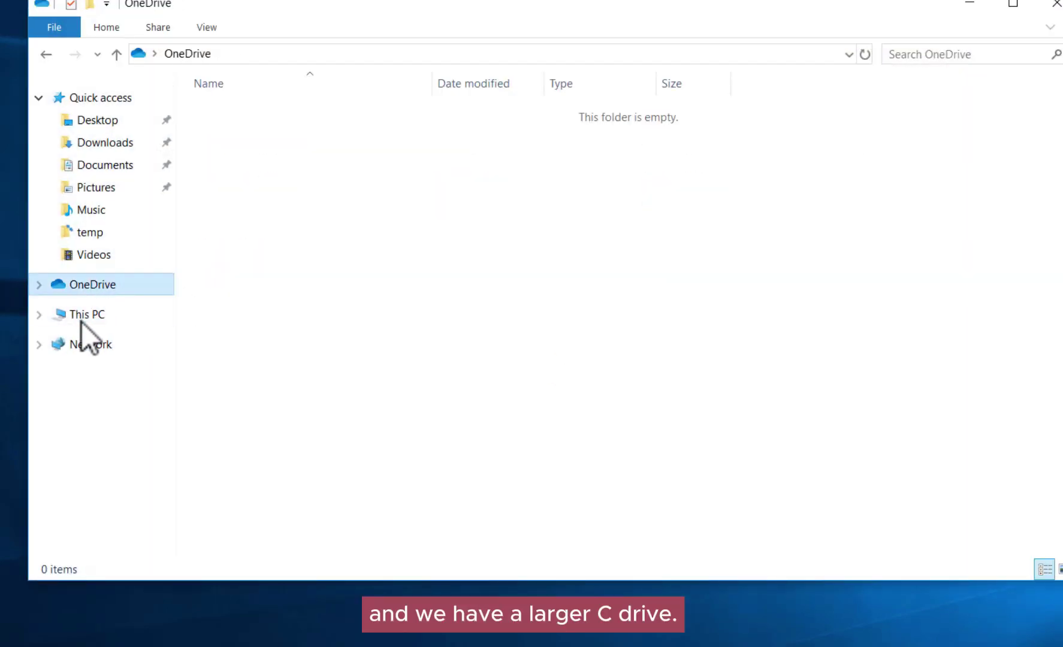
Step: Check Local Disk (C:) in This PC, then switch to the 2 TB disk with a 100 MB EFI partition
left_click(81, 320)
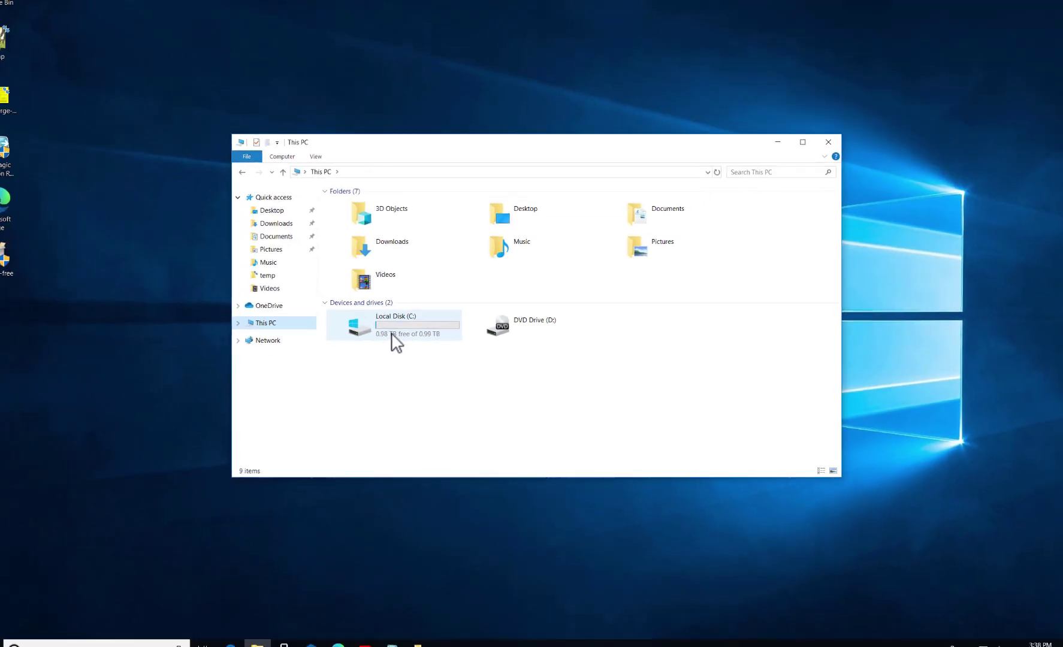
left_click(412, 324)
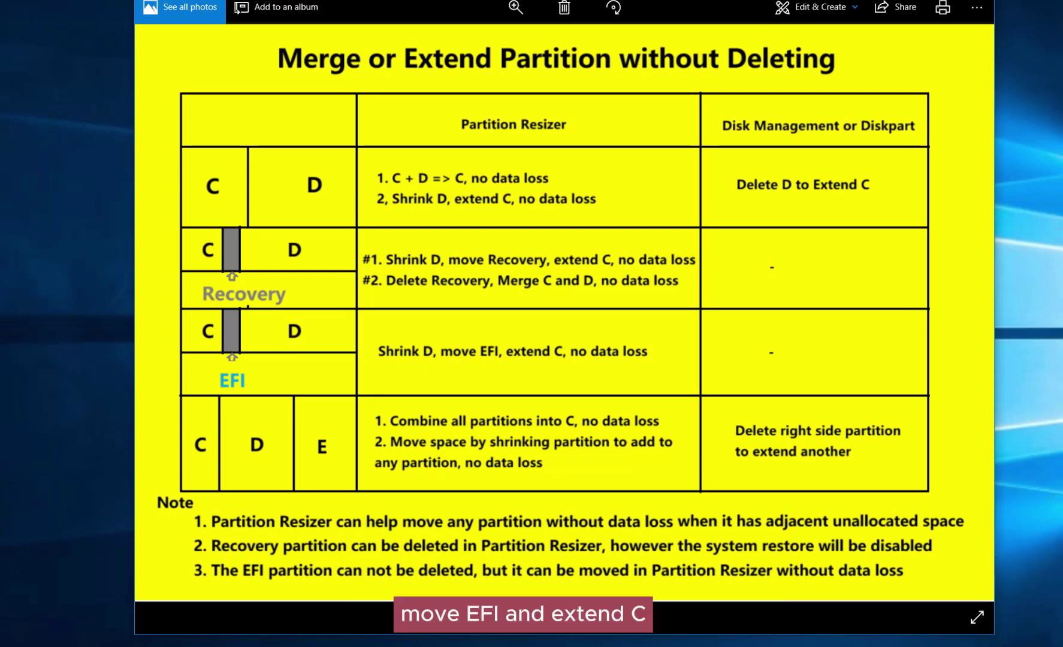
key("alt+Tab")
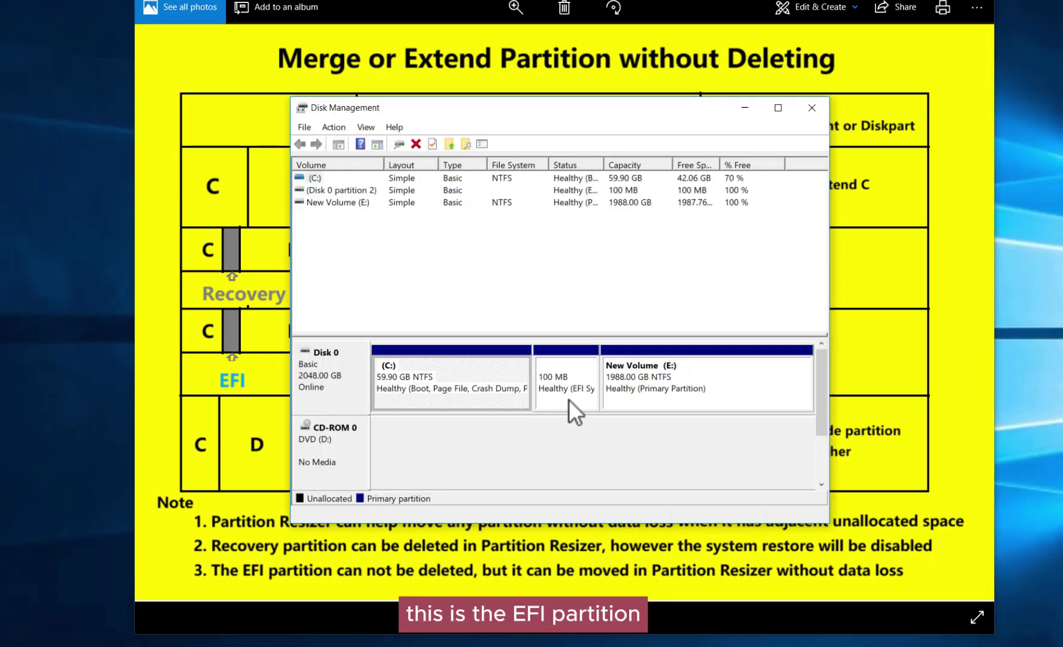
key("alt+Tab")
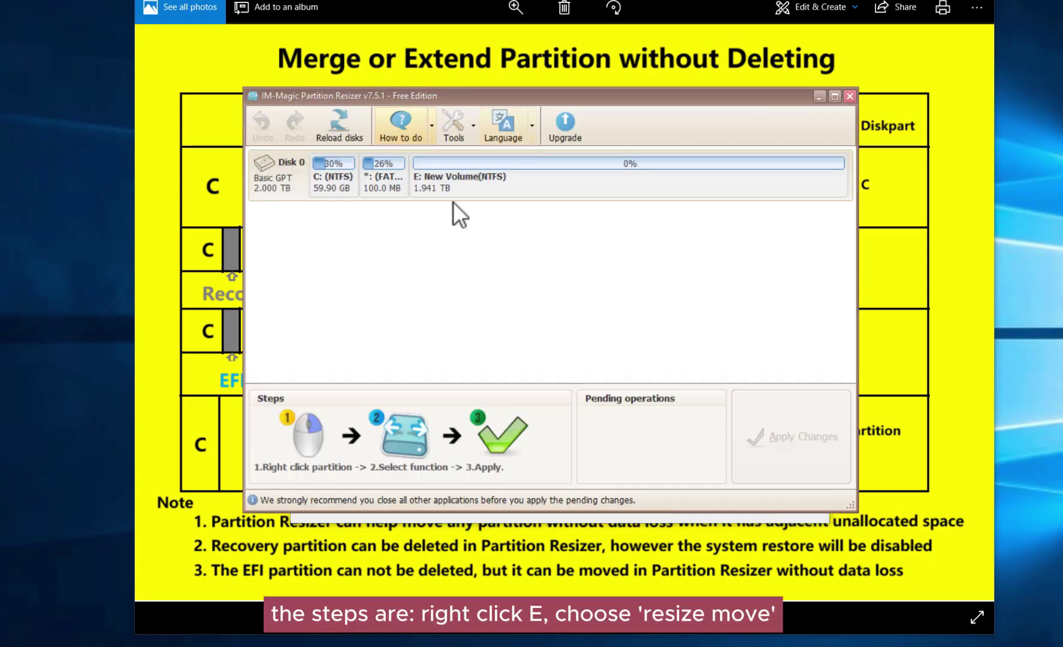
Step: Shrink E: from its left side, freeing about 181,282.8 MB
left_click(443, 178)
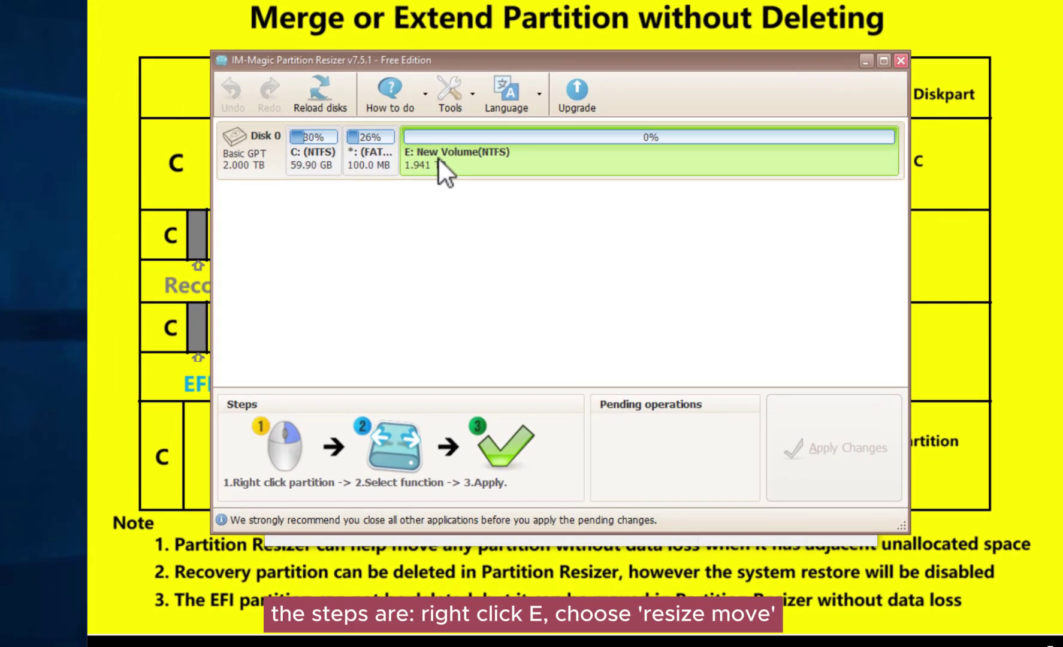
right_click(438, 159)
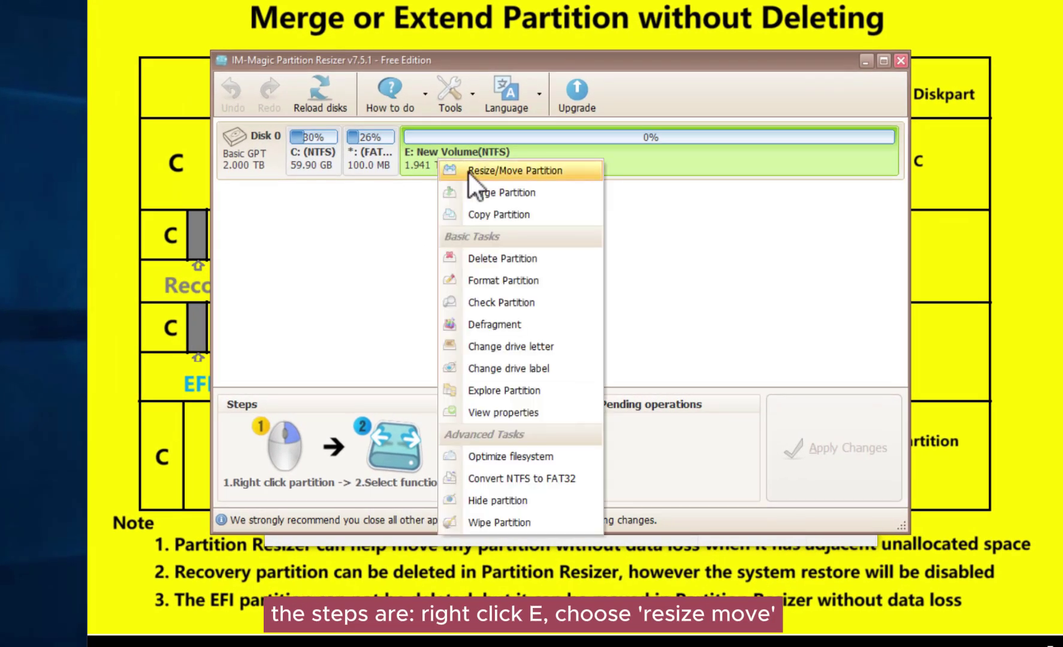
left_click(469, 173)
left_click_drag(292, 189, 339, 189)
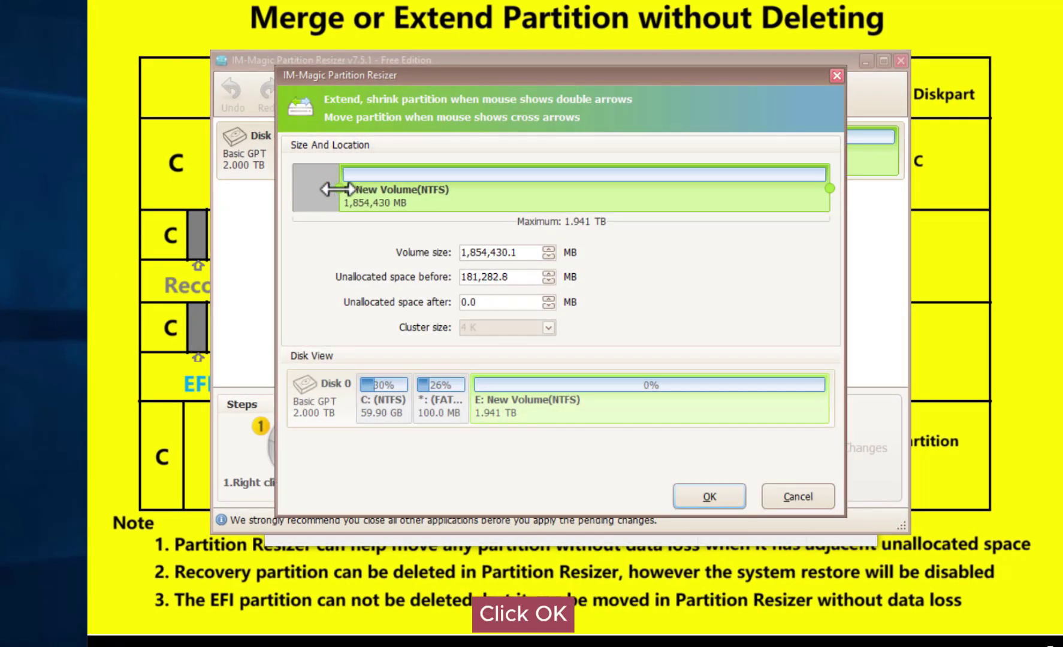
left_click(691, 492)
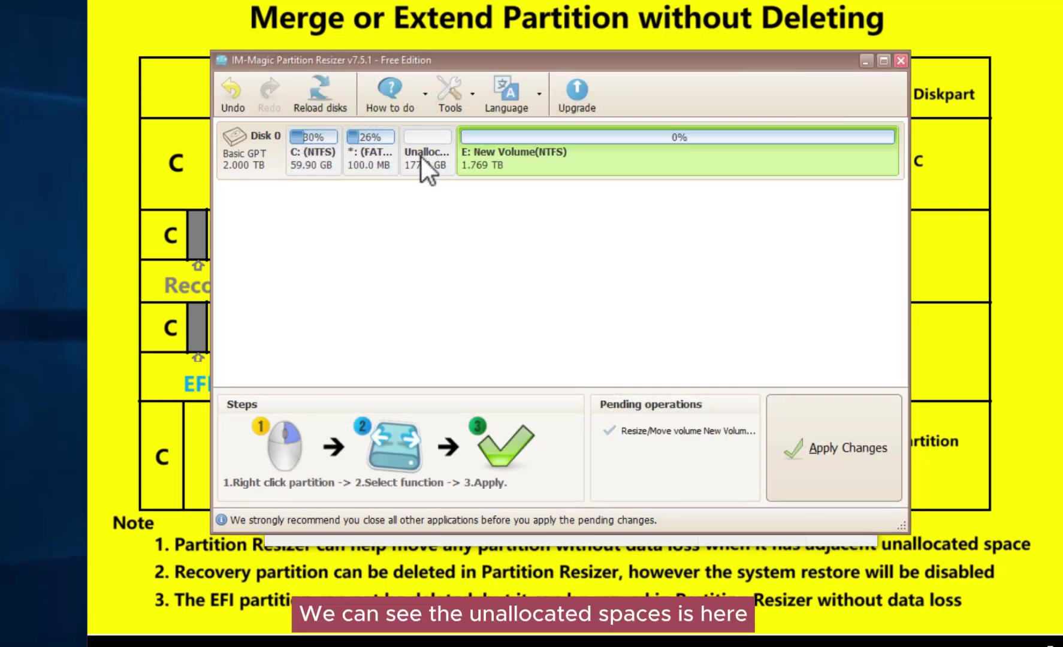
Step: Move the 100 MB EFI partition to the far right, leaving 177.0 GB unallocated beside C:
right_click(365, 158)
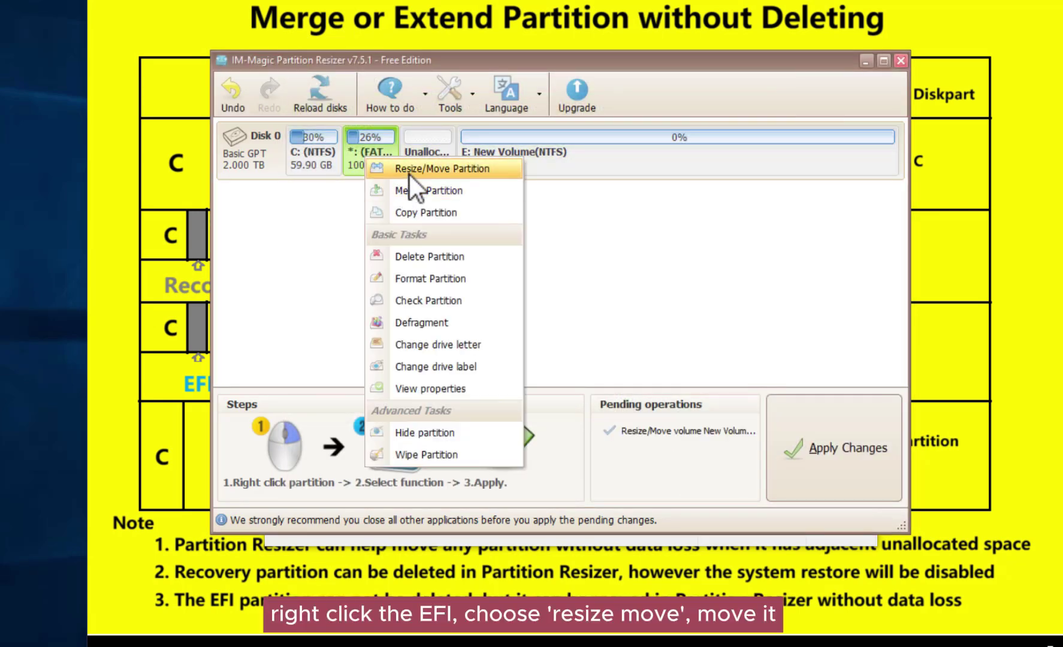
left_click(410, 171)
left_click_drag(299, 196, 829, 207)
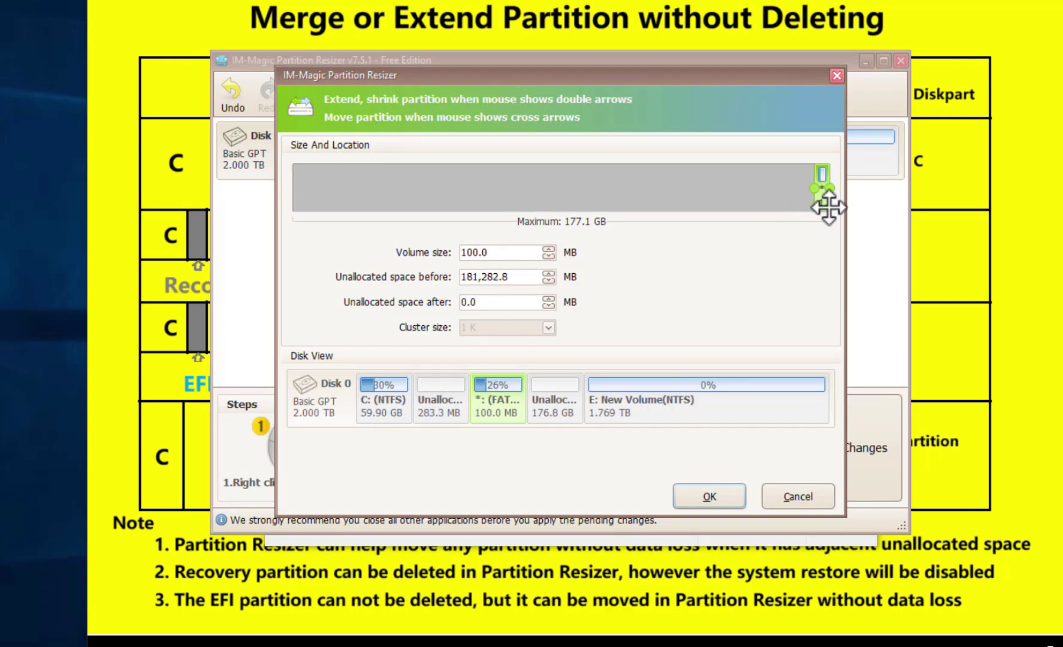
left_click(717, 496)
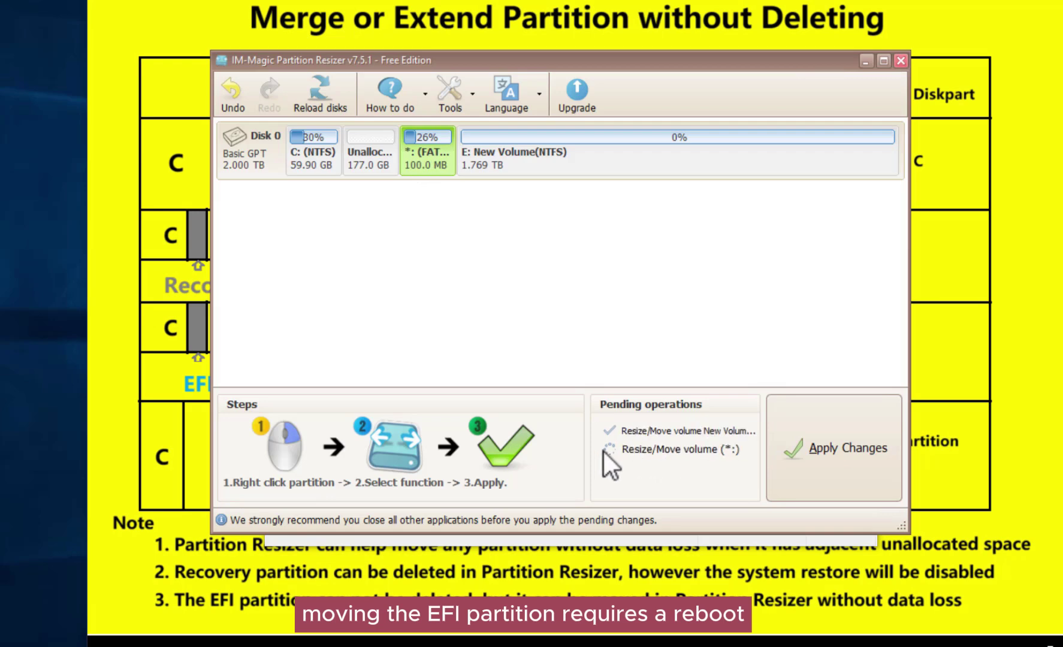
Step: Extend C: over the unallocated space on both sides to 236.9 GB and apply all three operations
left_click(304, 154)
right_click(304, 152)
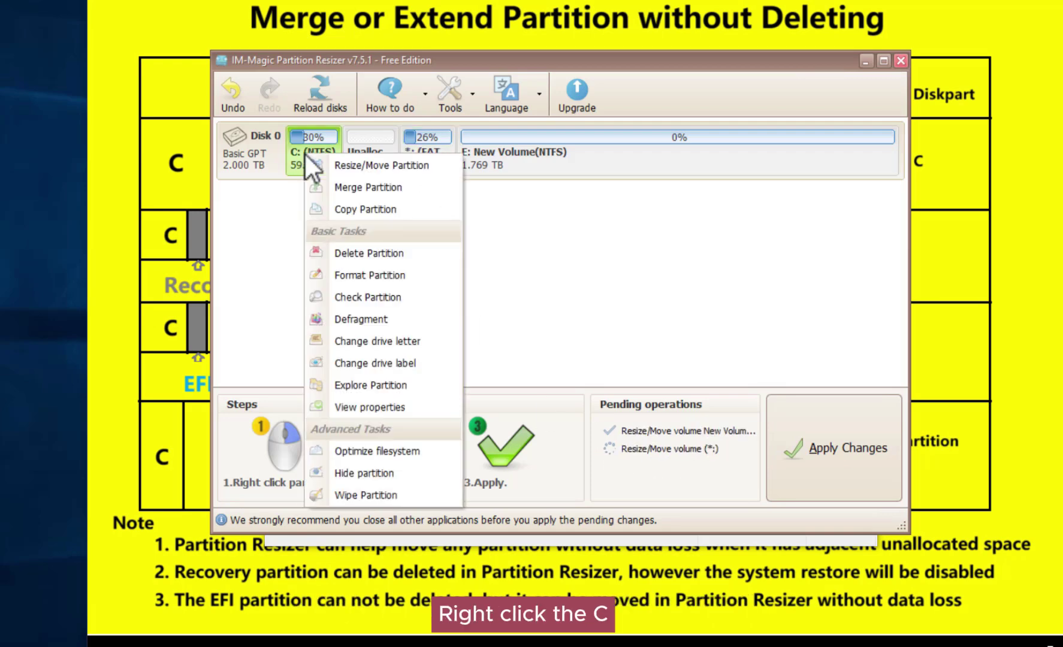
left_click(335, 162)
left_click_drag(444, 187, 867, 209)
left_click_drag(293, 188, 263, 193)
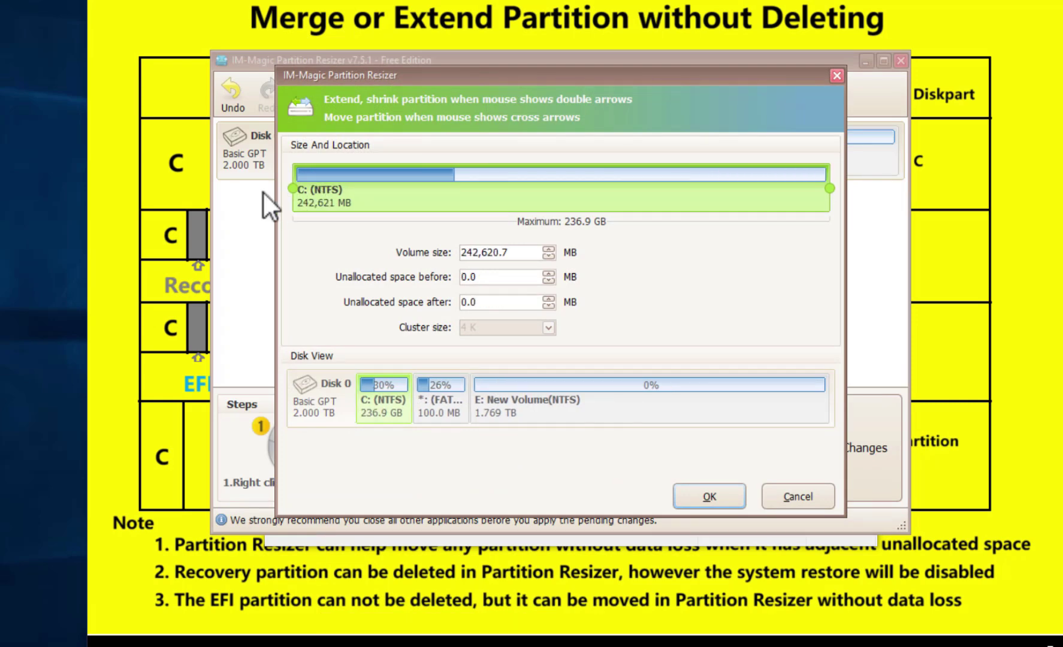
left_click(713, 496)
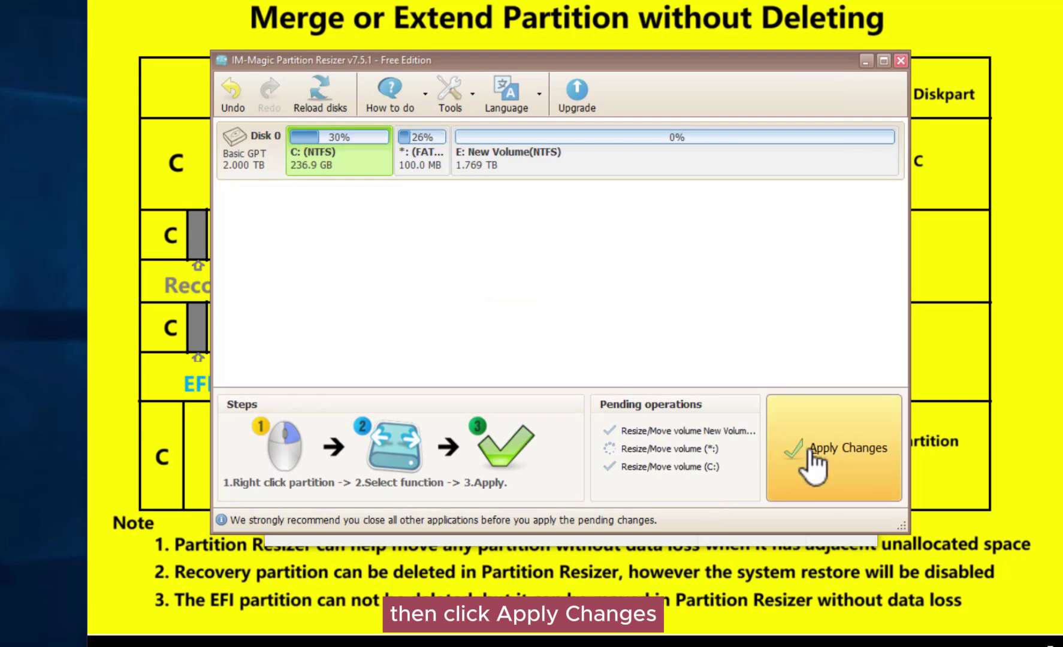
left_click(815, 461)
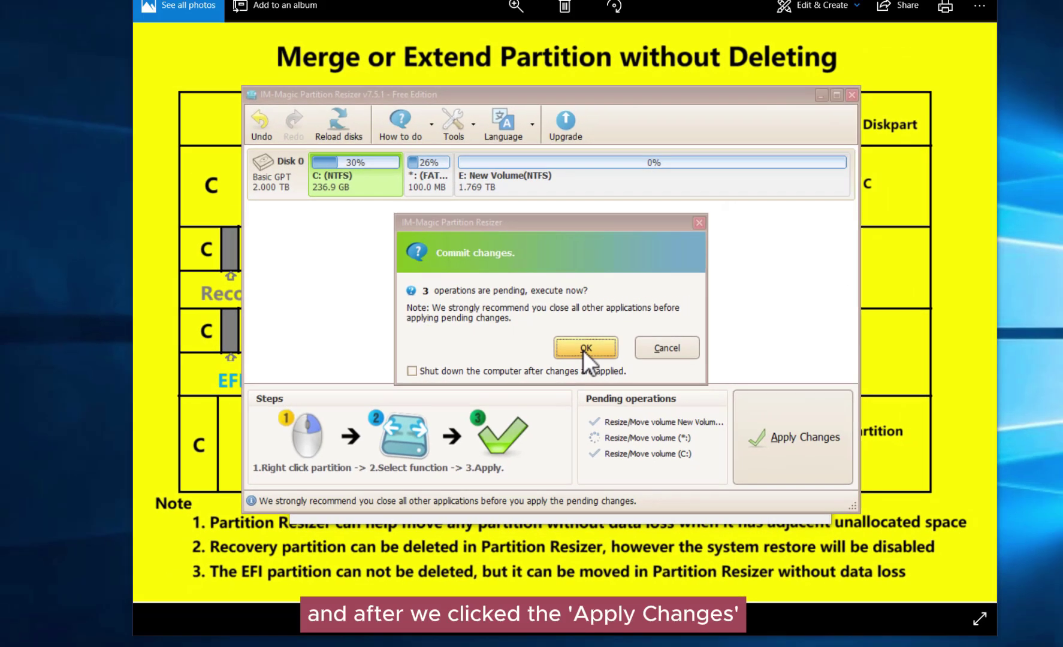
Step: Confirm the pending operations with a restart, then open Disk Management after reboot to check C:
left_click(585, 347)
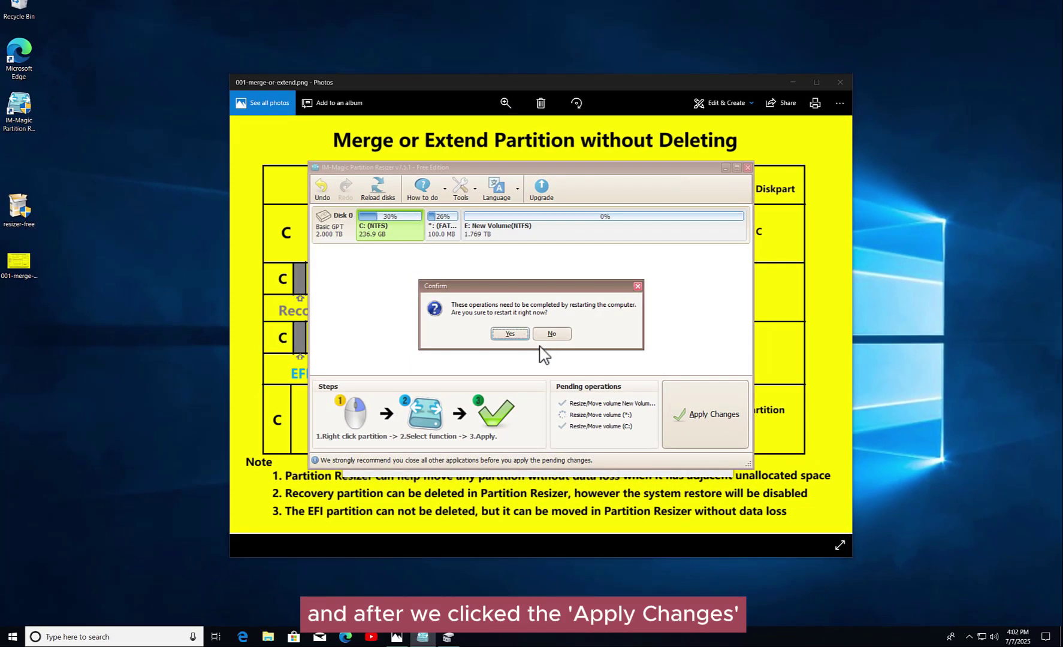
left_click(513, 334)
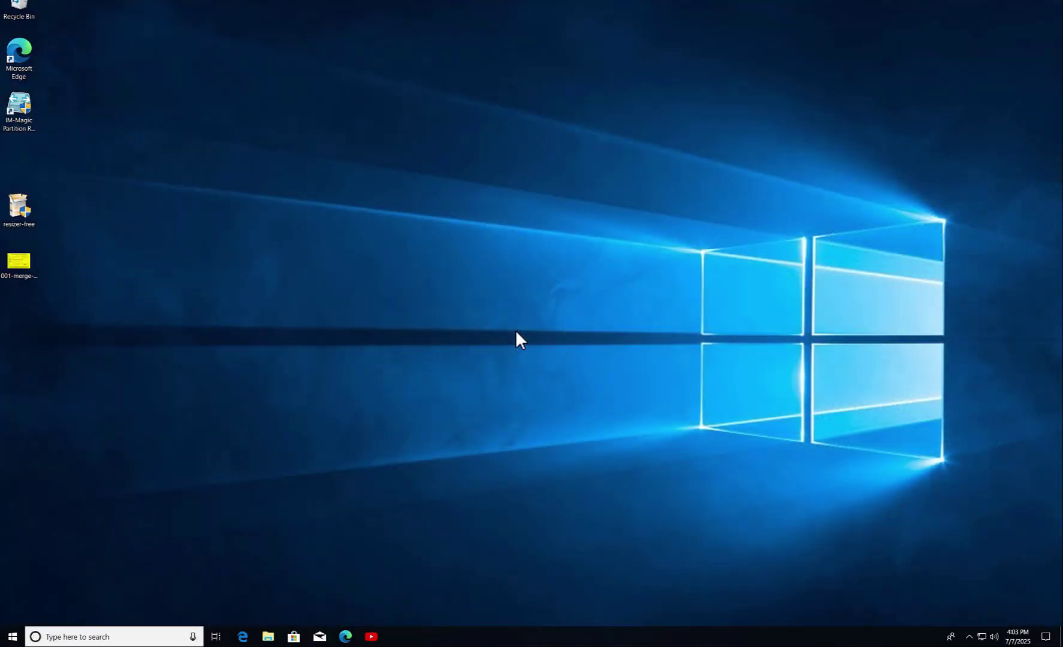
right_click(11, 637)
left_click(68, 450)
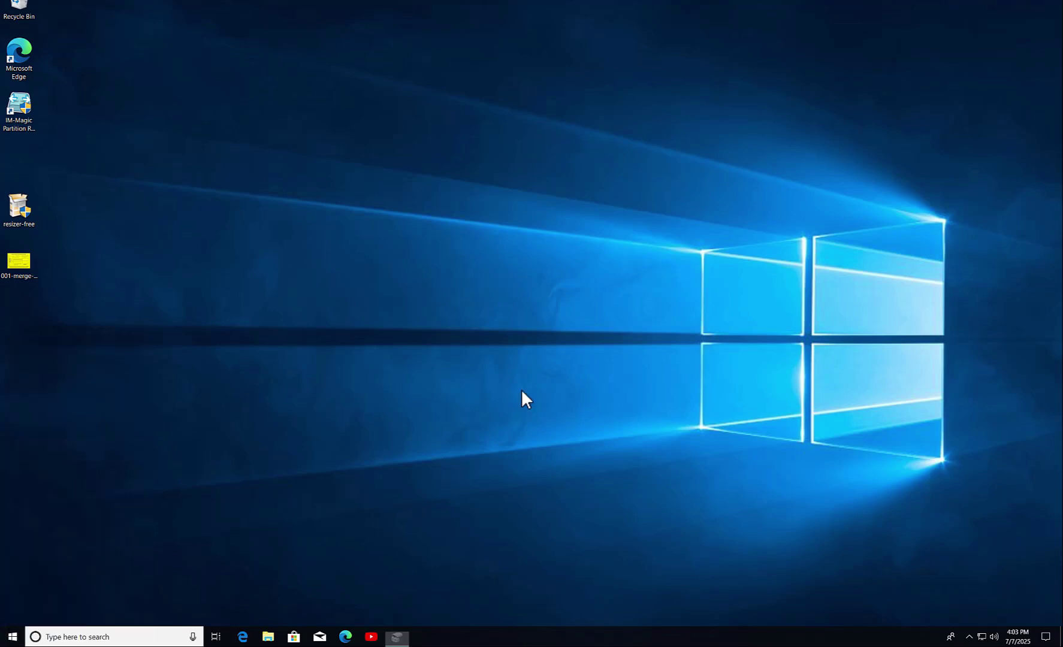